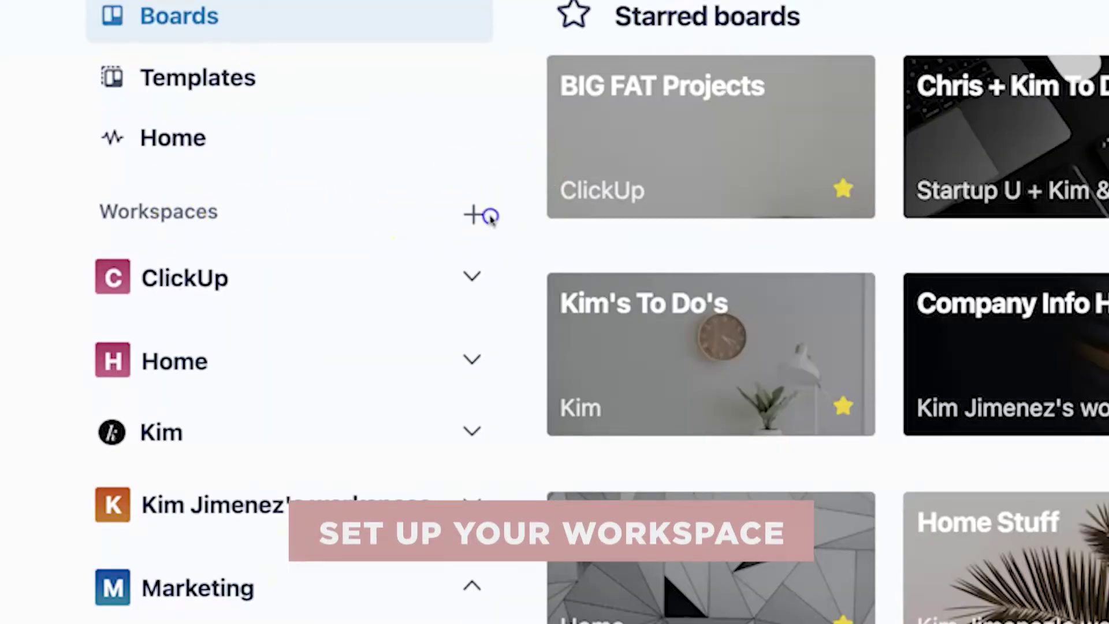
Expand the Marketing workspace in the sidebar and open its empty Boards page.
left_click(481, 213)
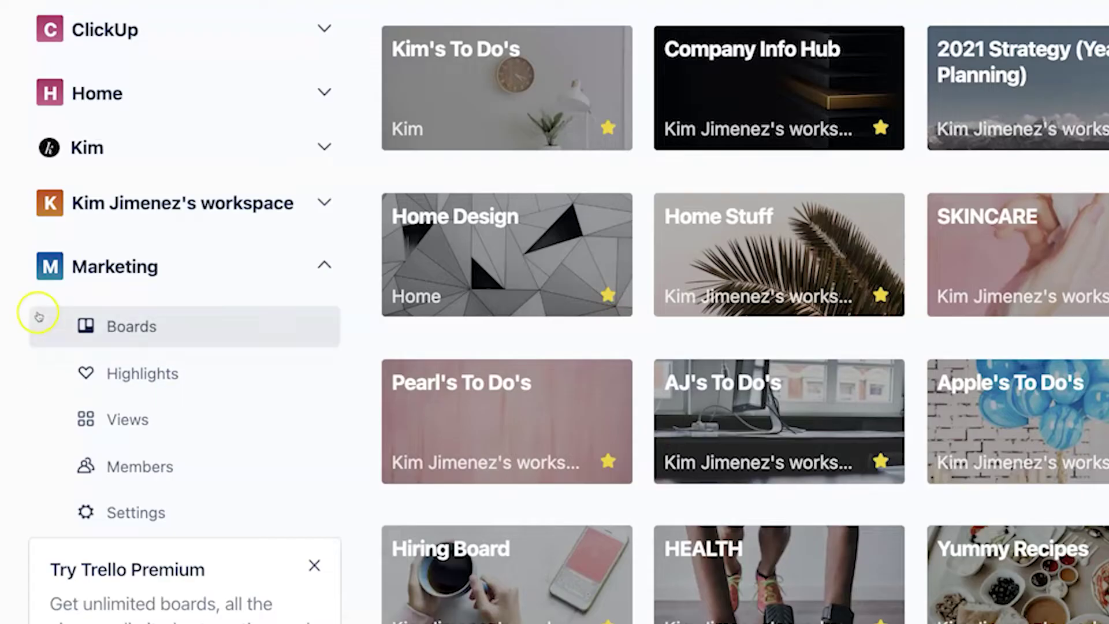
left_click(124, 279)
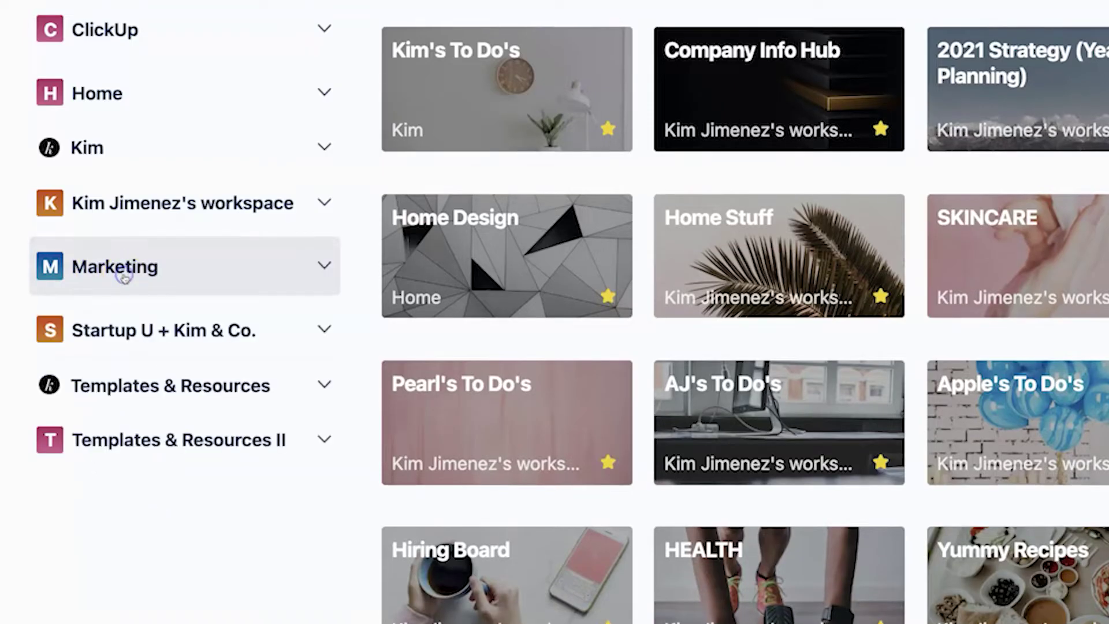
left_click(121, 276)
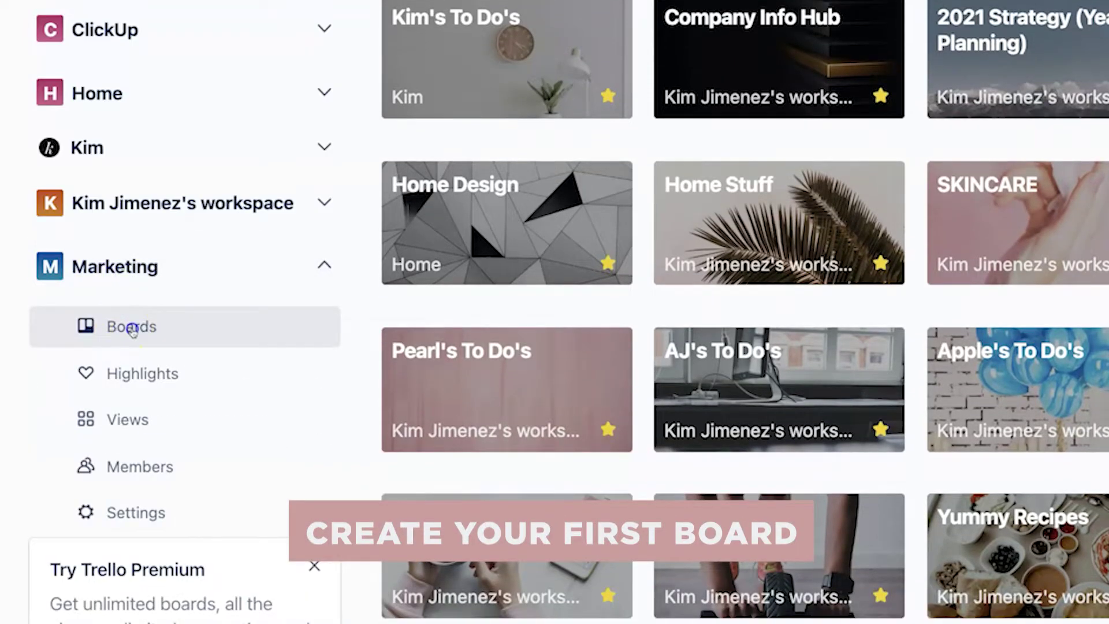
left_click(128, 325)
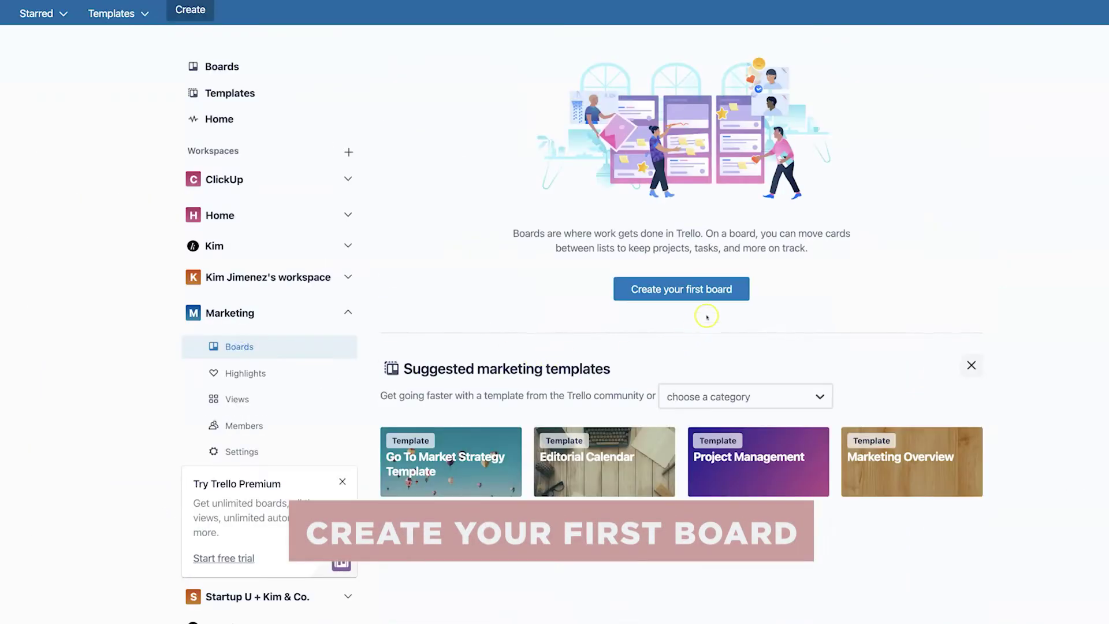
Create the first board in the Marketing workspace with the title 'To Dos'.
left_click(673, 289)
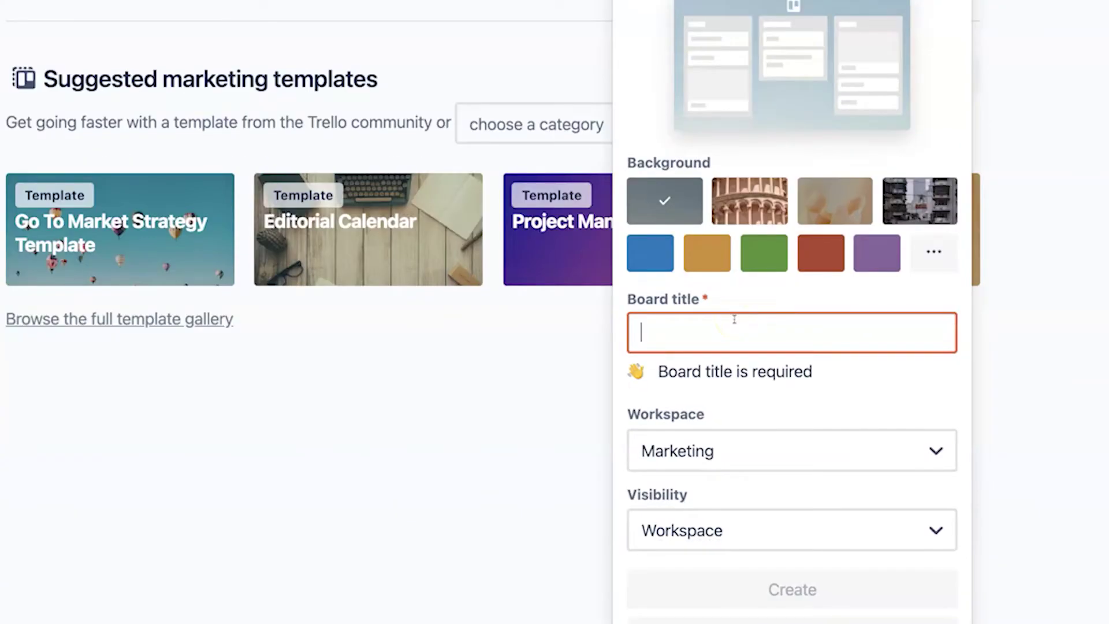
type("To Dos")
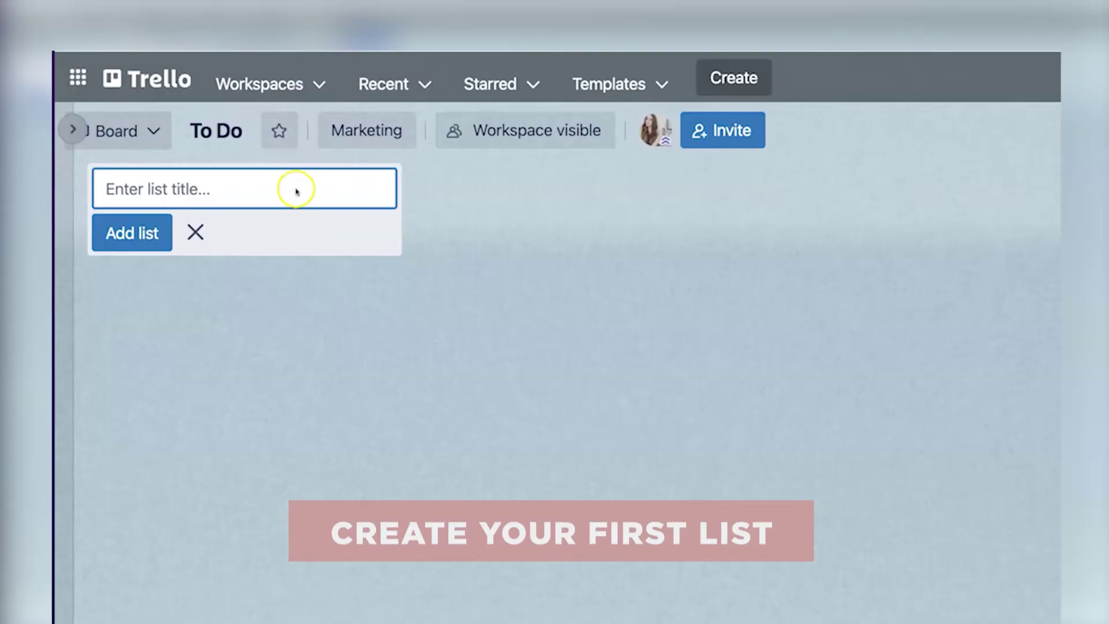
Add three lists titled To Do's, Doing and Done.
type("To Do's")
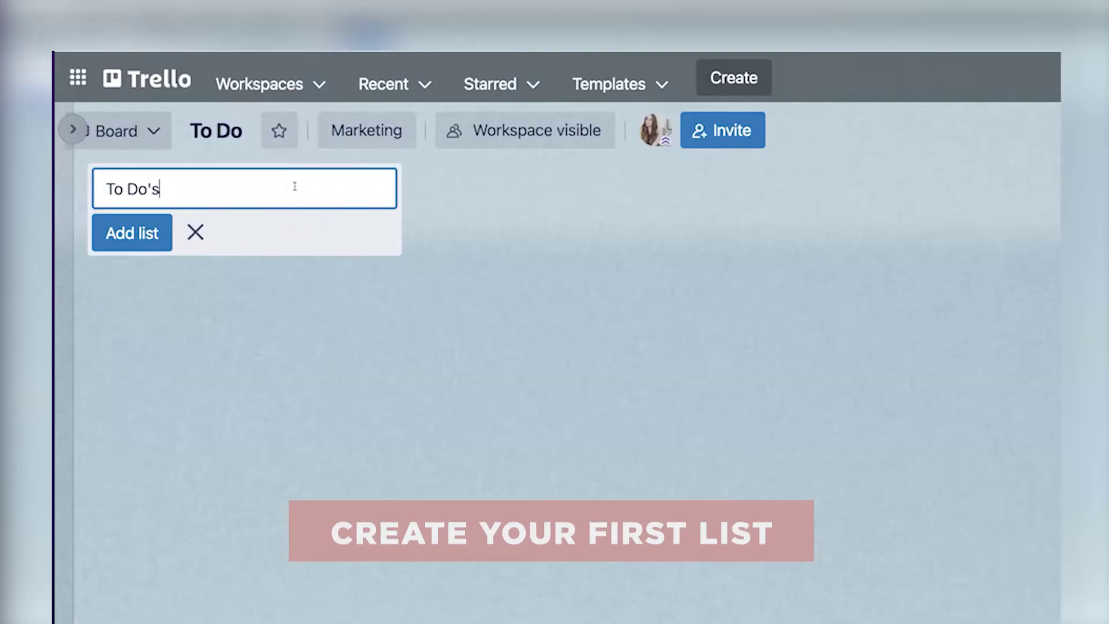
key("Return")
type("Doing")
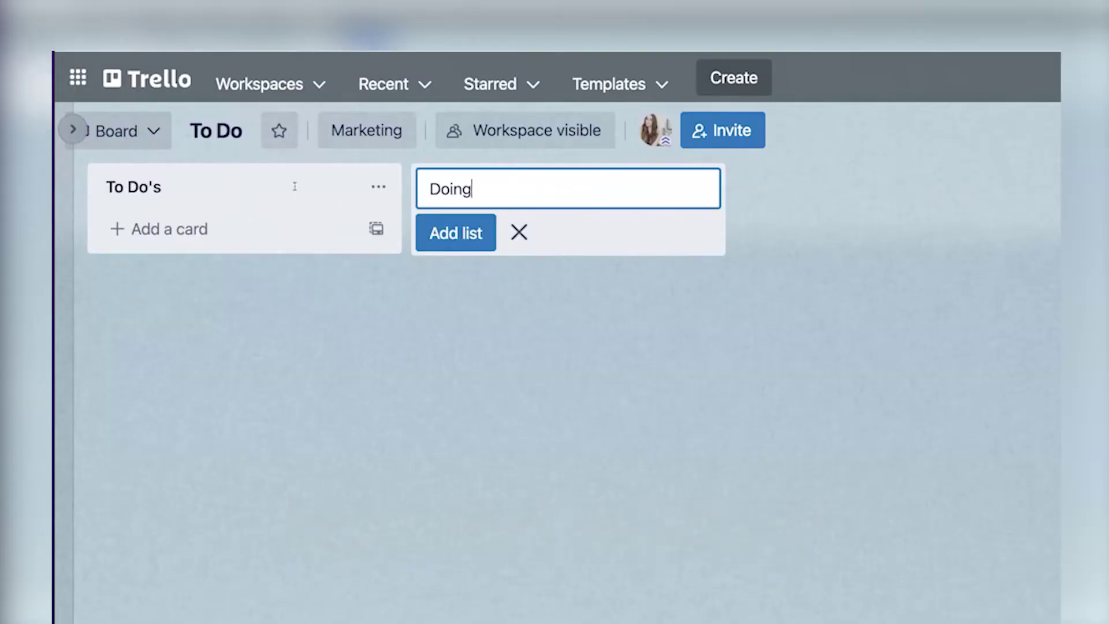
key("Return")
type("Done")
key("Return")
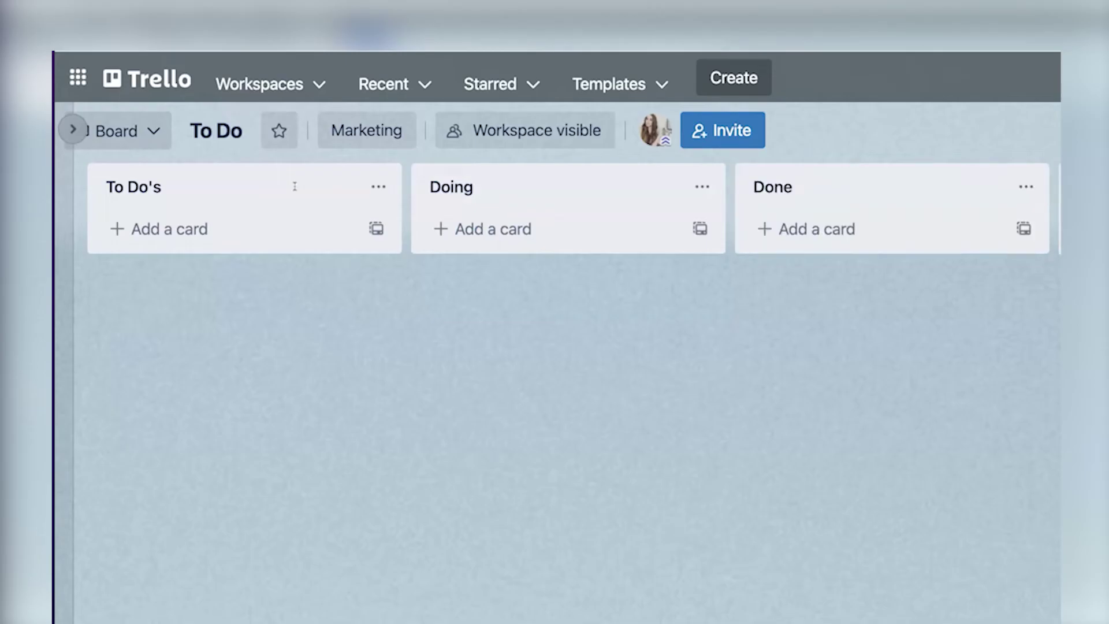
Add To Do's cards: Set up TBL Newsletter, Write sales page for TBL Coaching, Release new product., Schedule emails for the week.
left_click(210, 233)
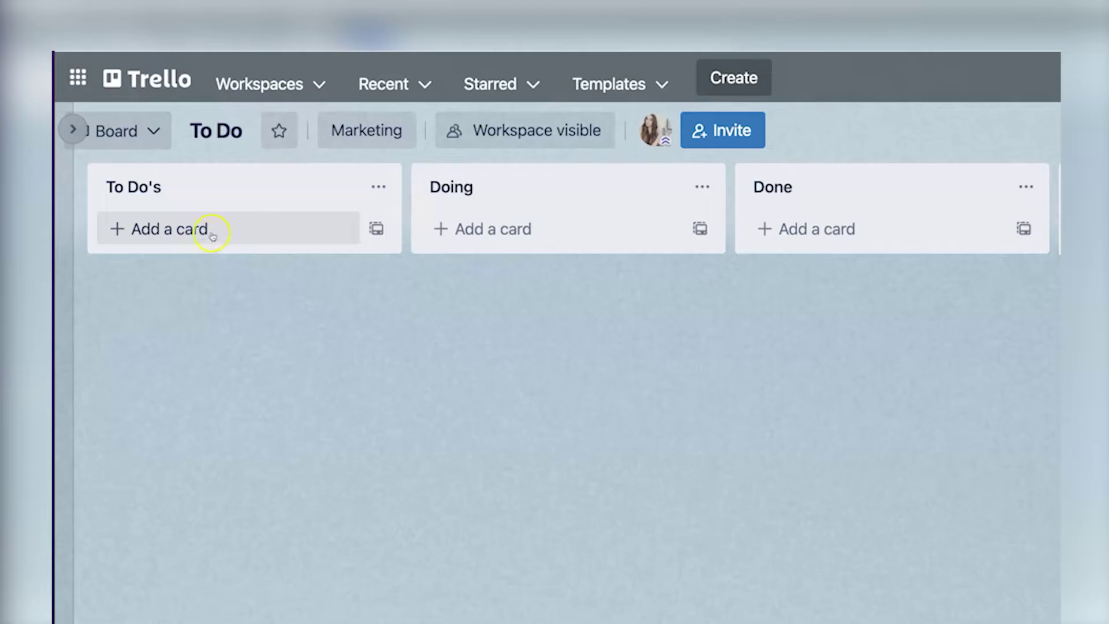
left_click(250, 233)
type("Set up TBL Newsletter")
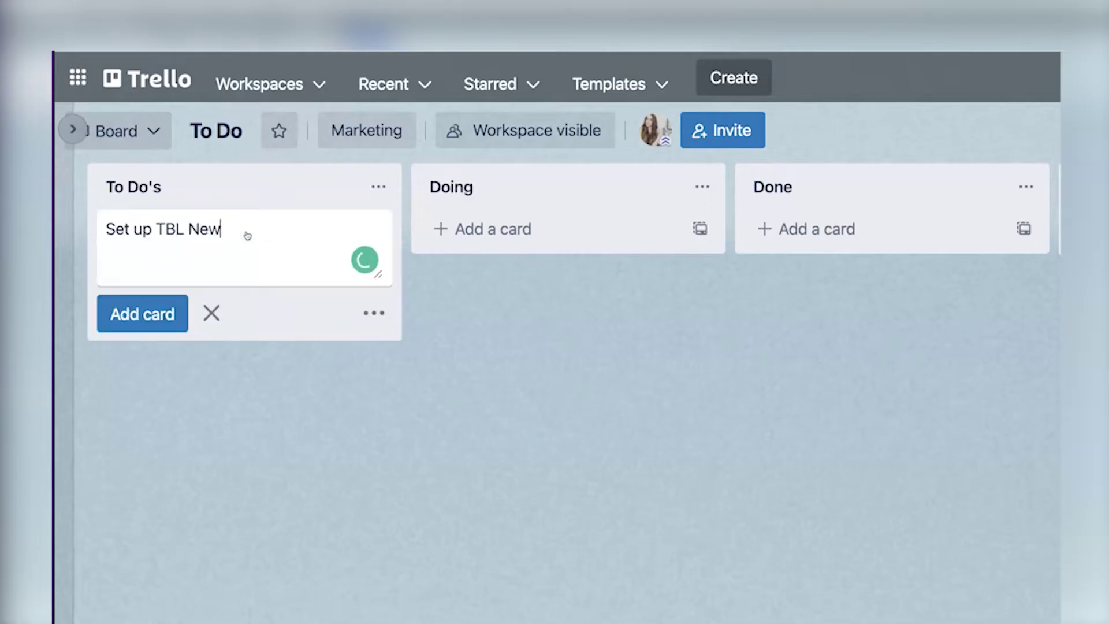
key("Return")
type("Write sales page for TBL Coaching")
key("Return")
type("Release new product.")
key("Return")
type("Schedule emails for the week.")
key("Return")
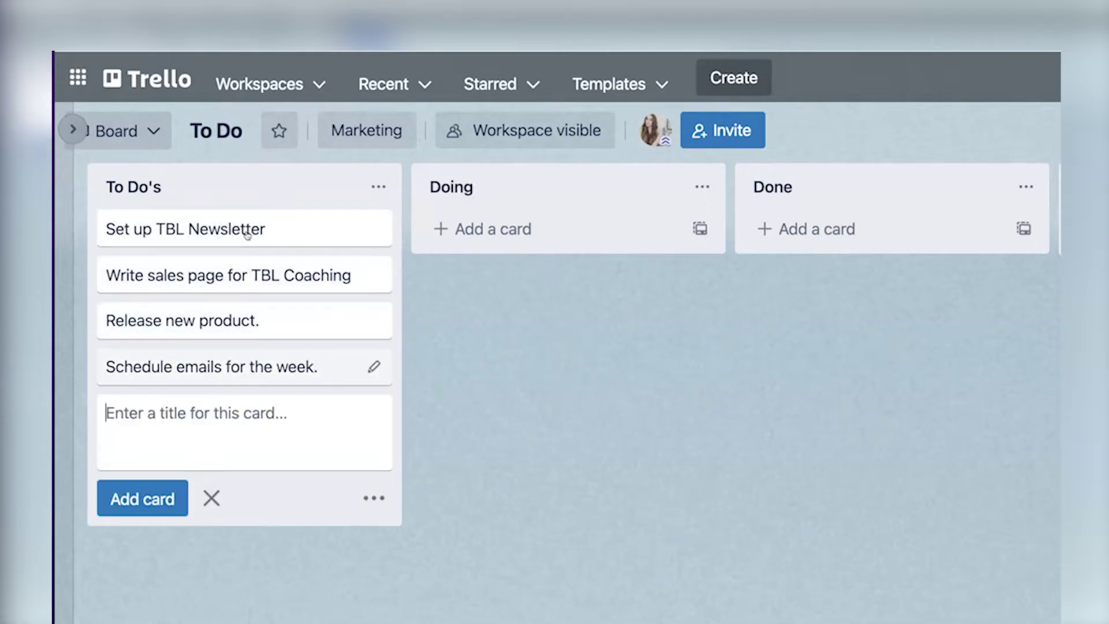
Add cards for YouTube videos, Vendor X, Client Y, the Apple content piece and the team huddle.
type("Batch create YouTube videos.")
key("Return")
type("Talk to Vendor X.")
key("Return")
type("Meet with Client Y.")
key("Return")
type("Talk to Apple about our next content p")
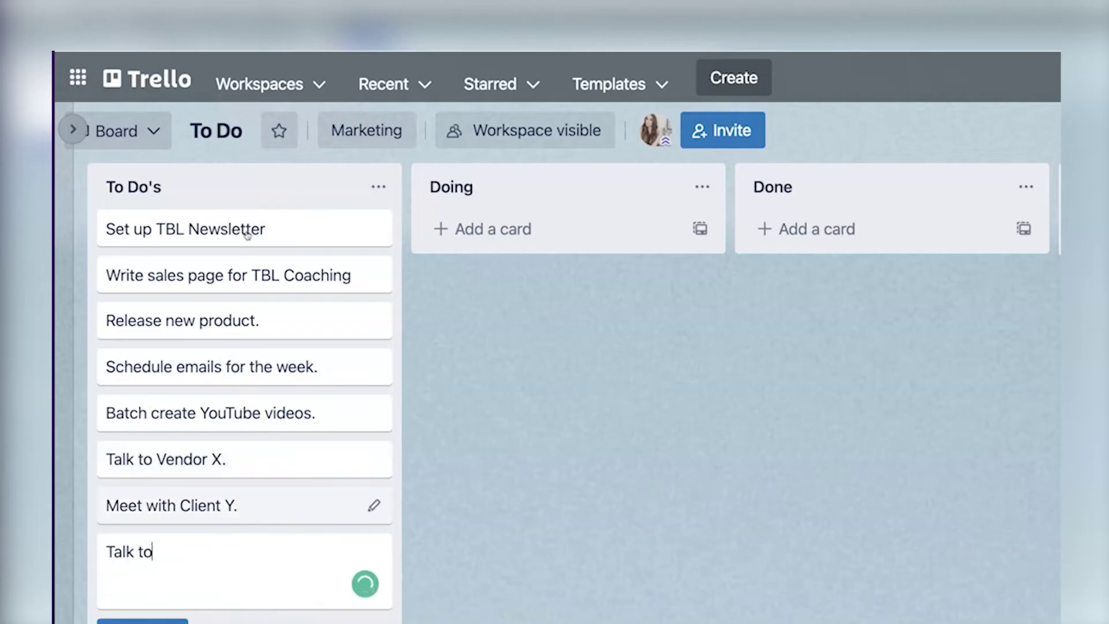
type("iece.")
key("Return")
type("Huddle with the team on marketing and dev opportunities.")
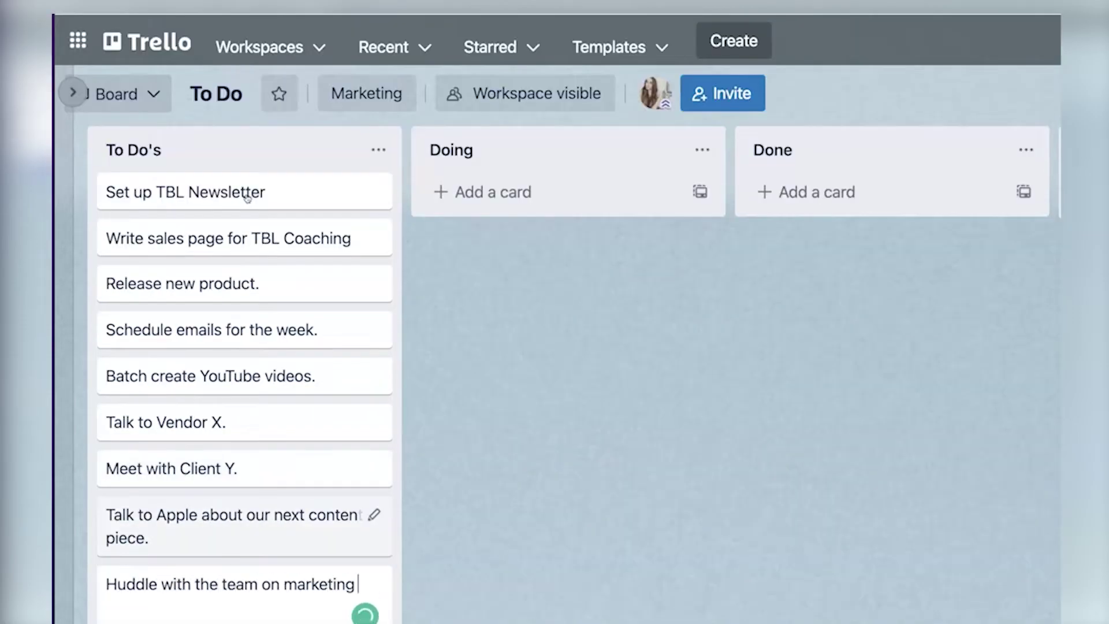
key("Return")
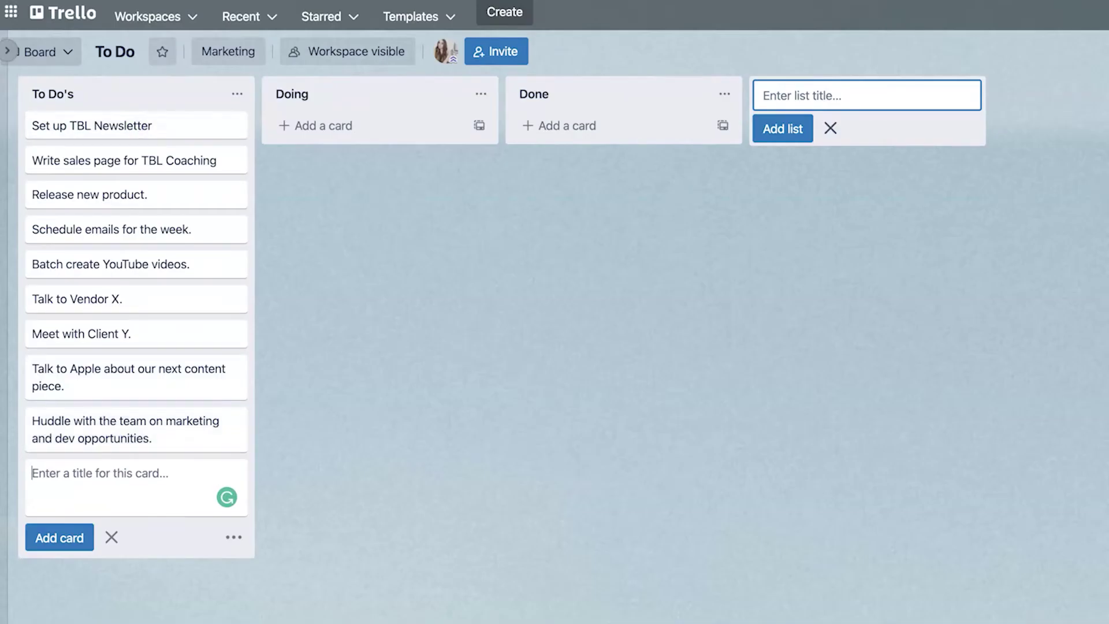
Drag Set up TBL Newsletter through Doing into Done, then open the Write sales page card.
left_click(363, 246)
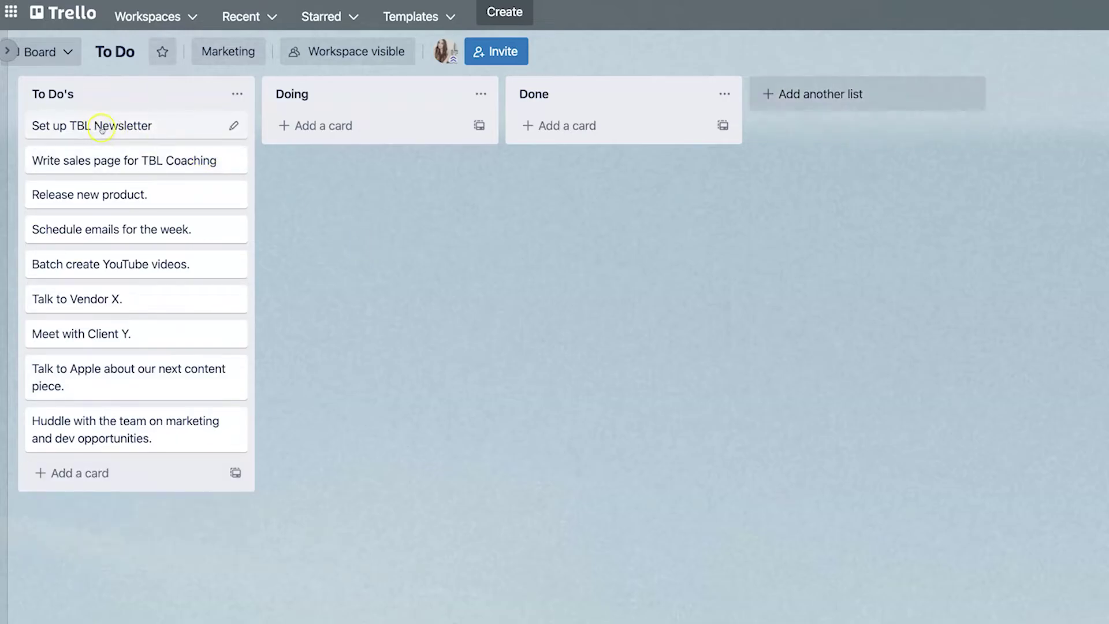
left_click_drag(98, 126, 322, 127)
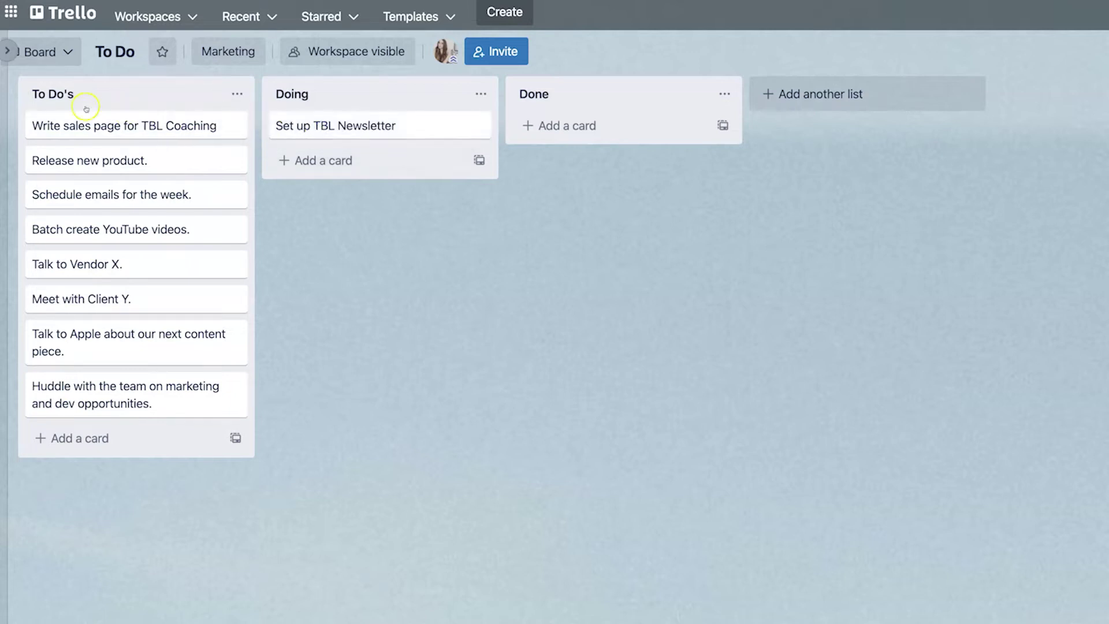
left_click_drag(381, 126, 593, 126)
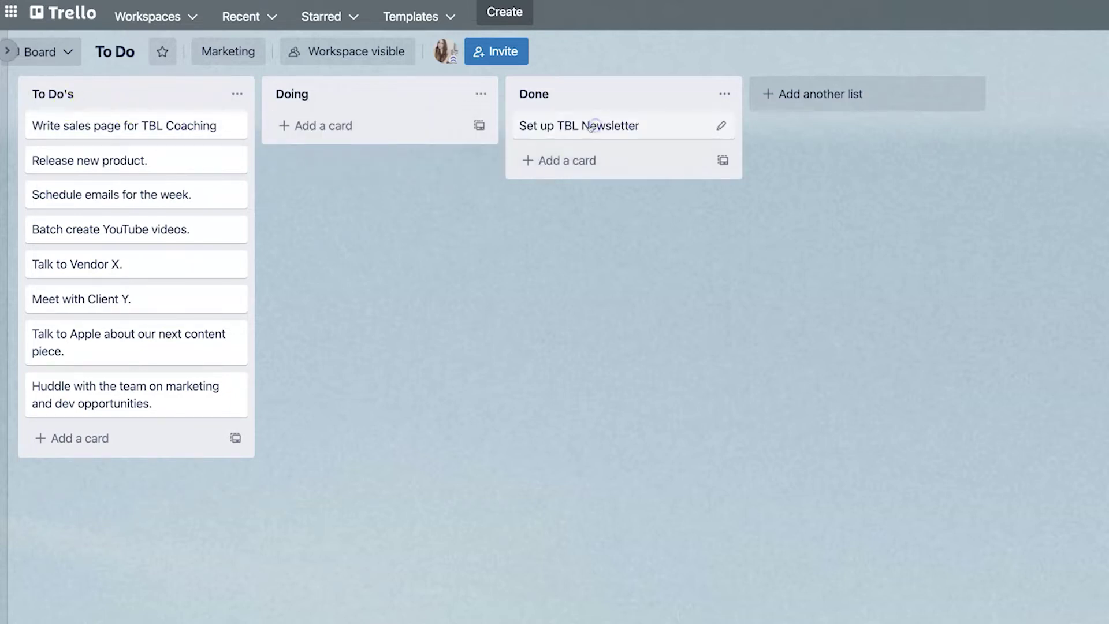
left_click(191, 127)
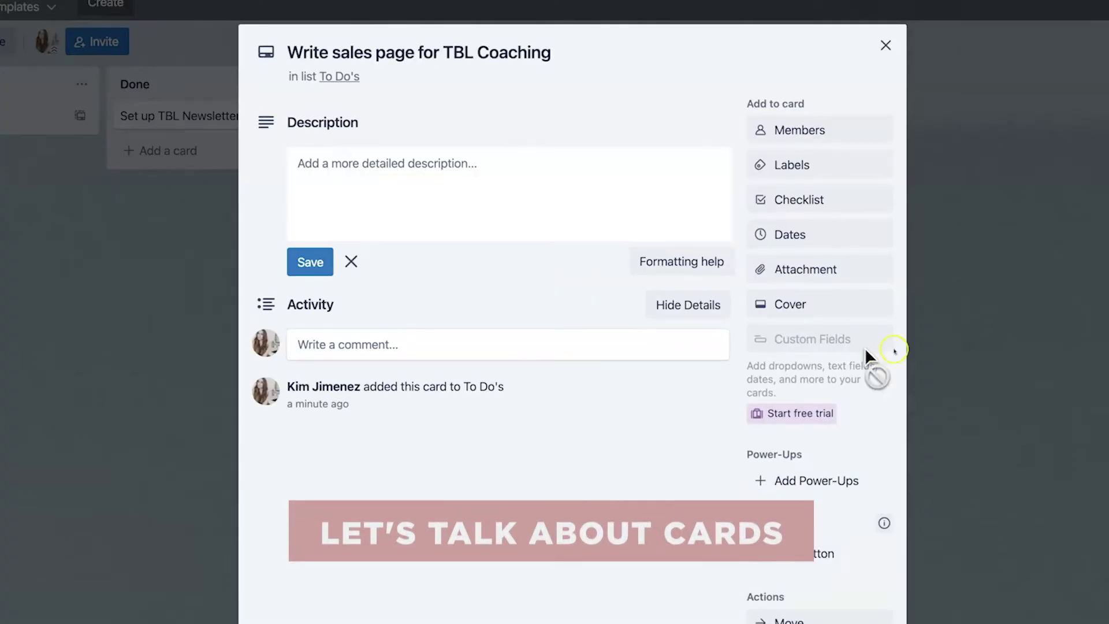
Give the card the description 'Add notes here.'.
left_click(344, 172)
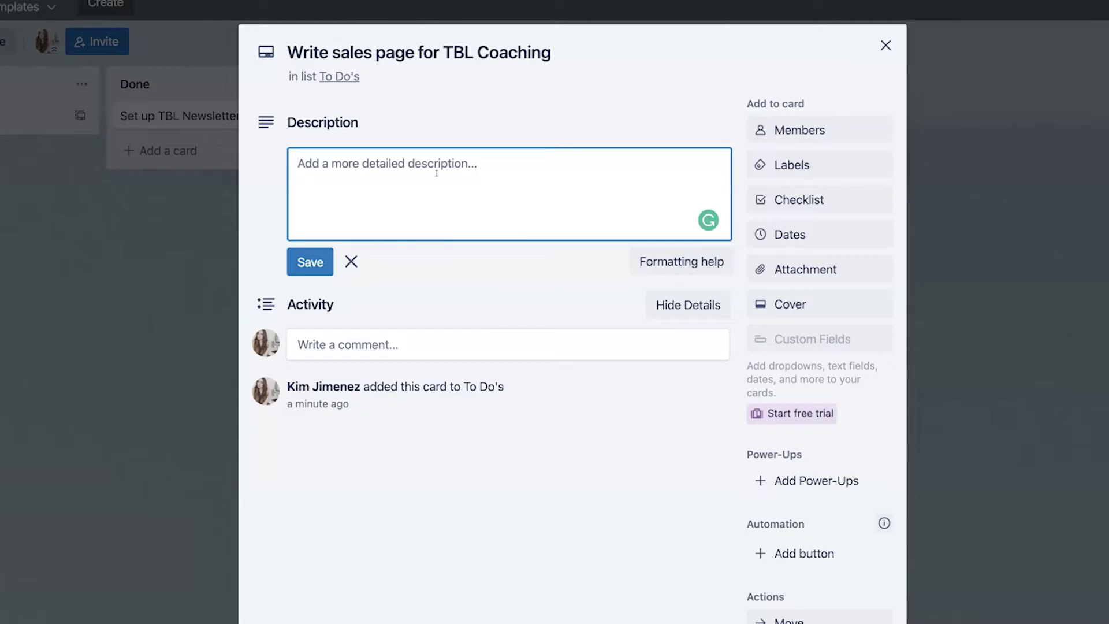
type("Add notes here.")
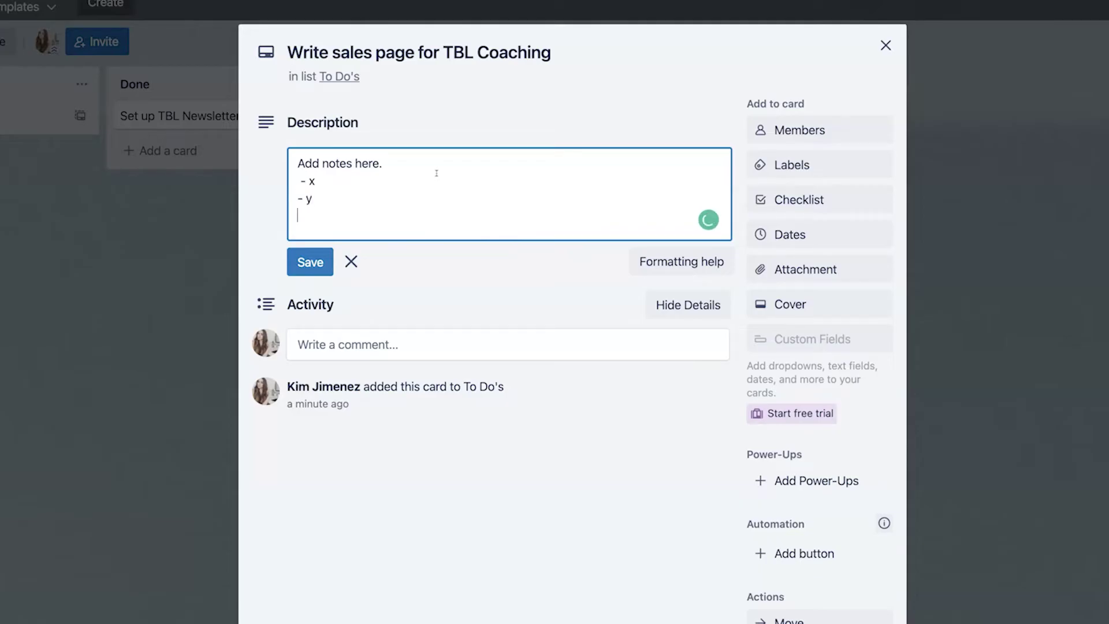
left_click(310, 262)
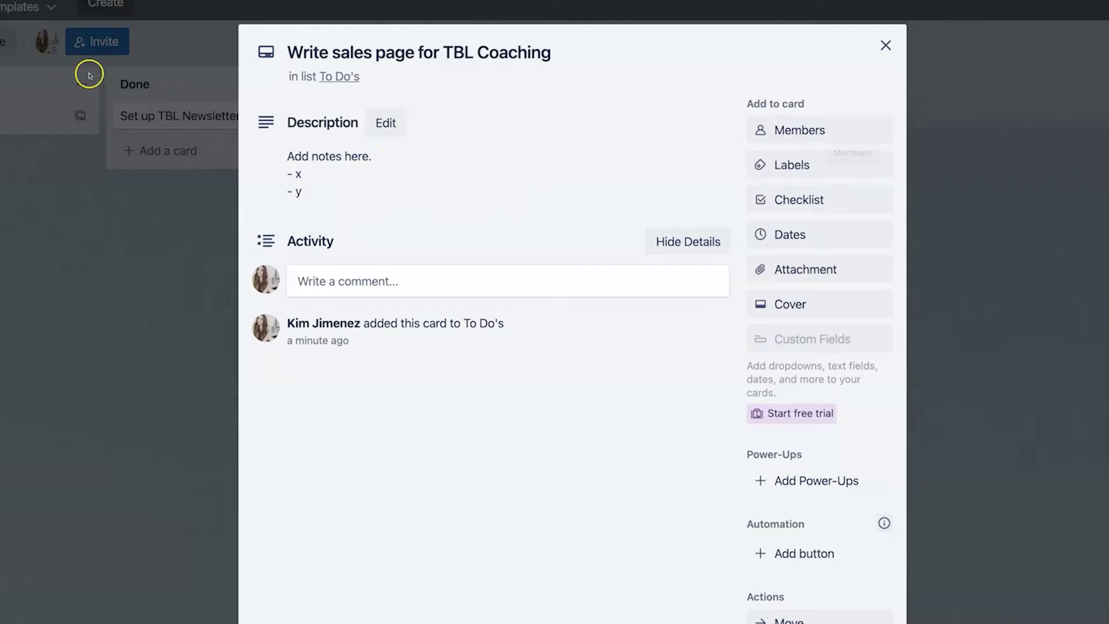
Assign the board member to the card.
left_click(817, 133)
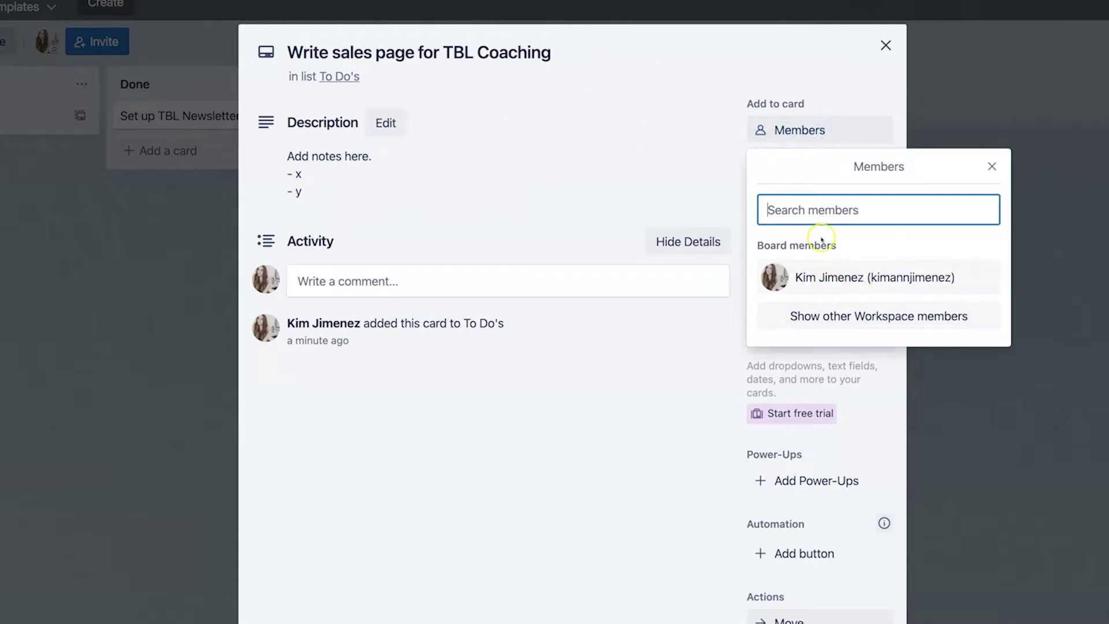
left_click(812, 281)
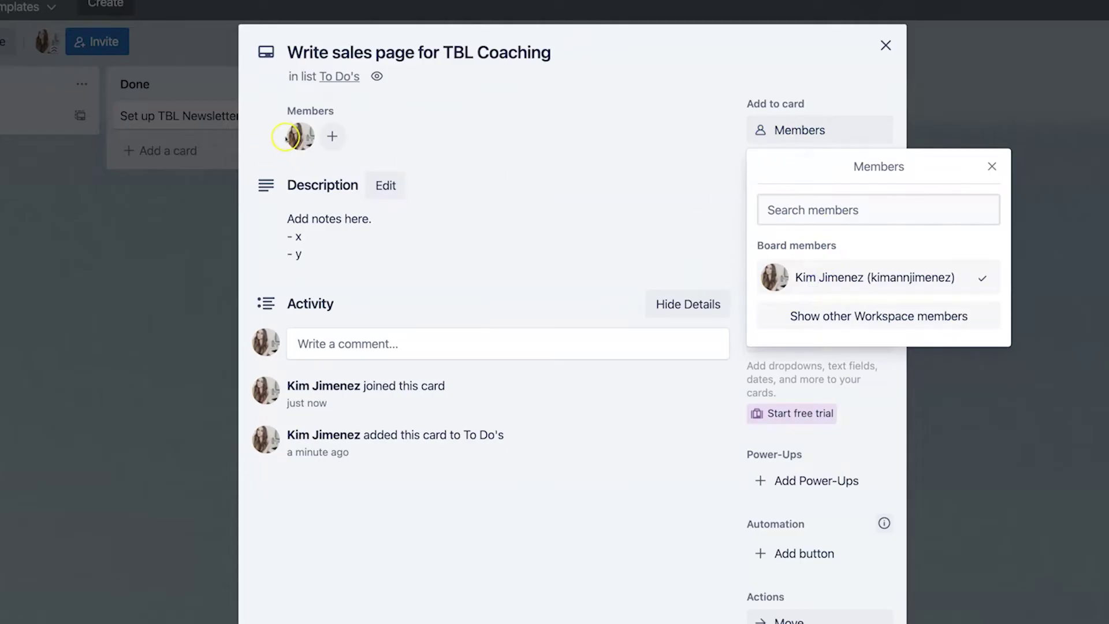
left_click(262, 127)
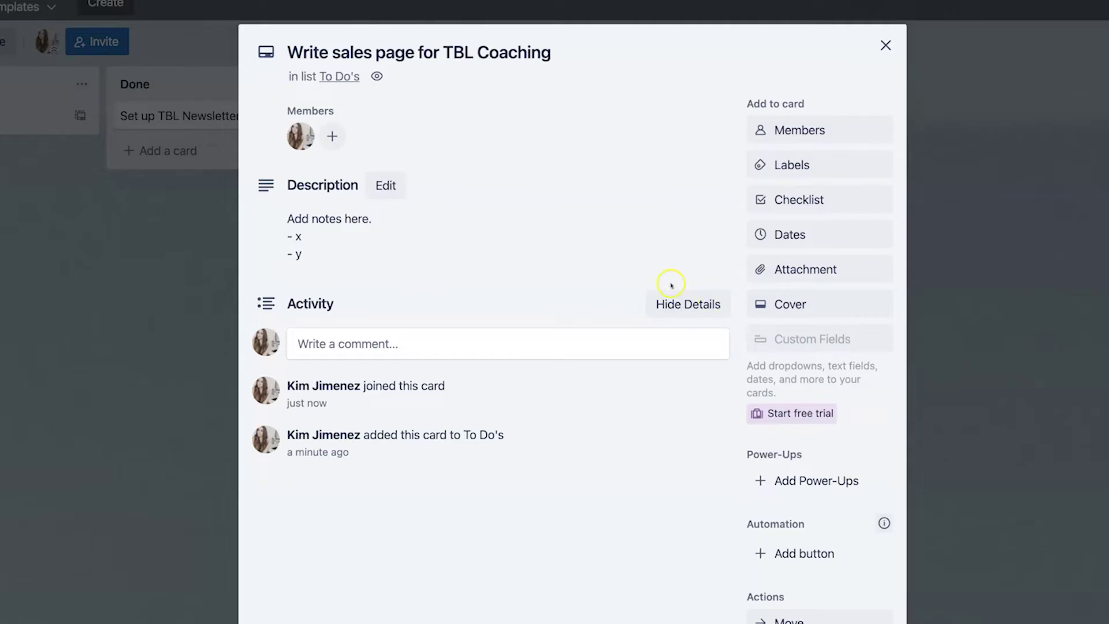
Rename the green label to Admin and the yellow label to Marketing, leaving Admin off the card.
left_click(835, 170)
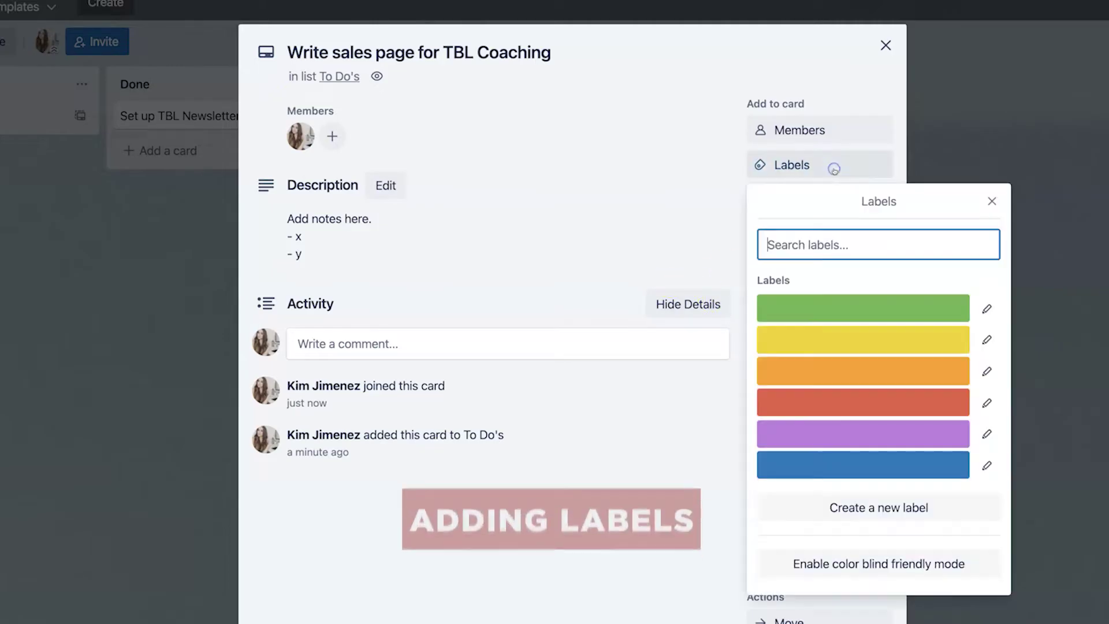
left_click(986, 310)
type("Admi")
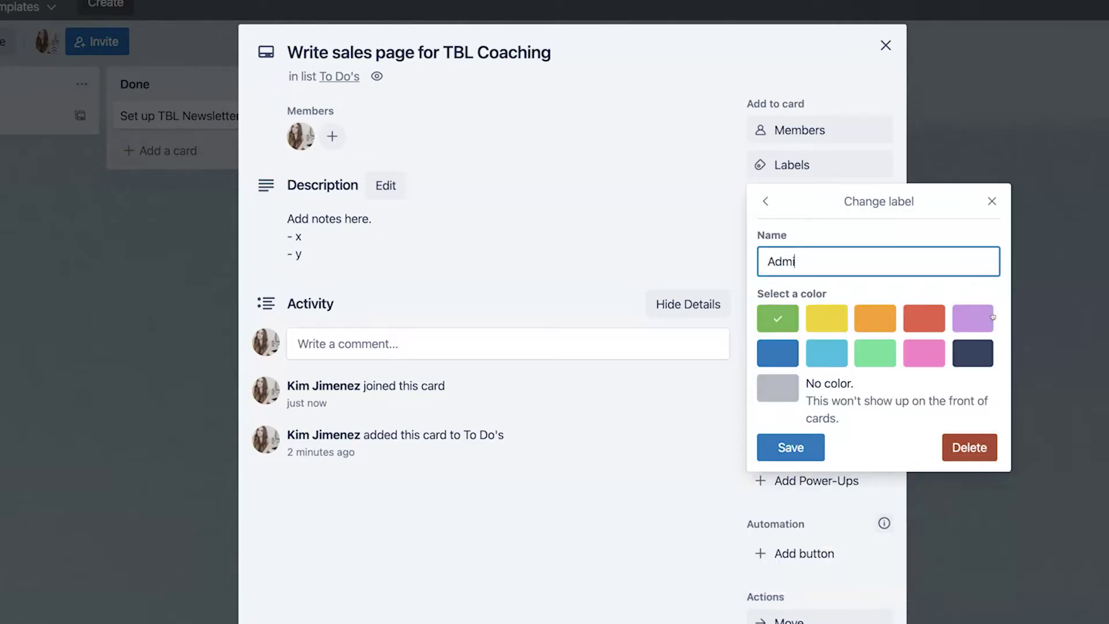
type("n")
left_click(791, 447)
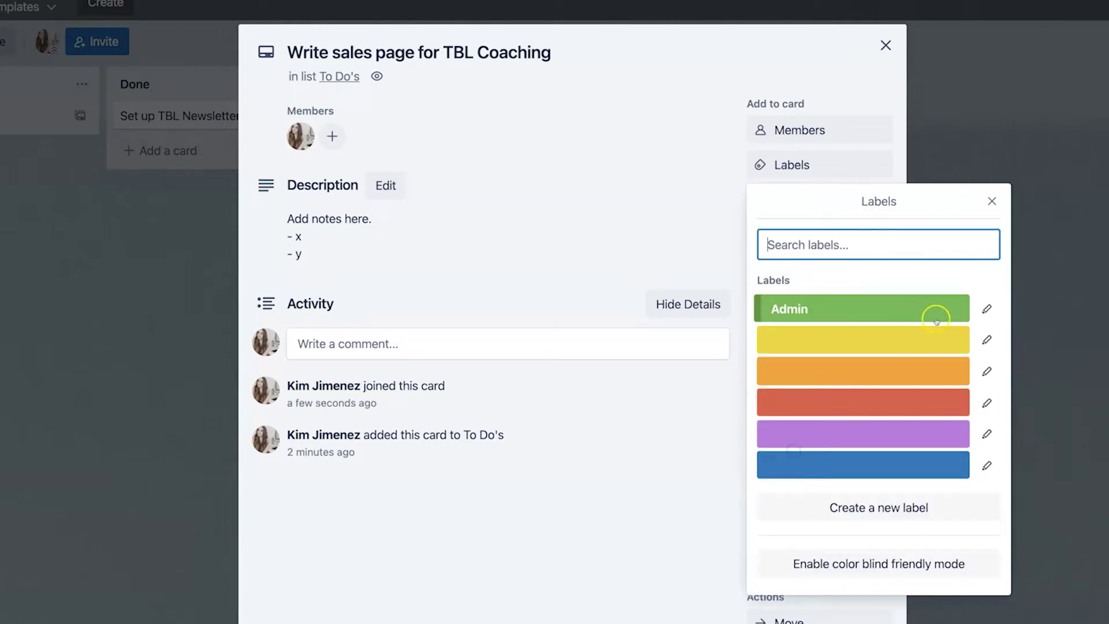
left_click(892, 306)
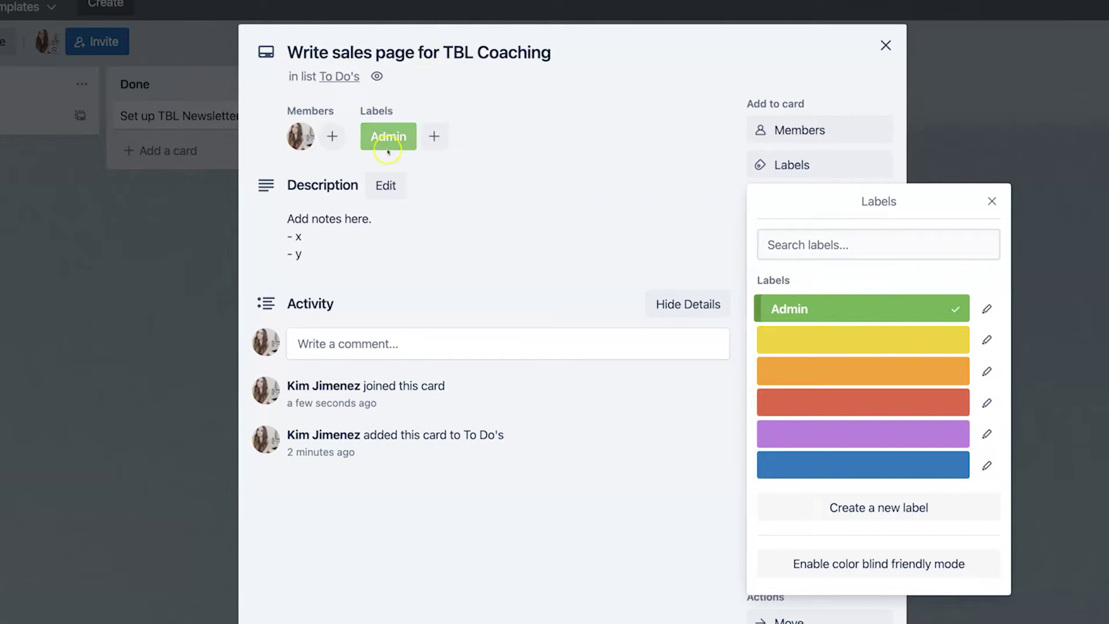
left_click(987, 340)
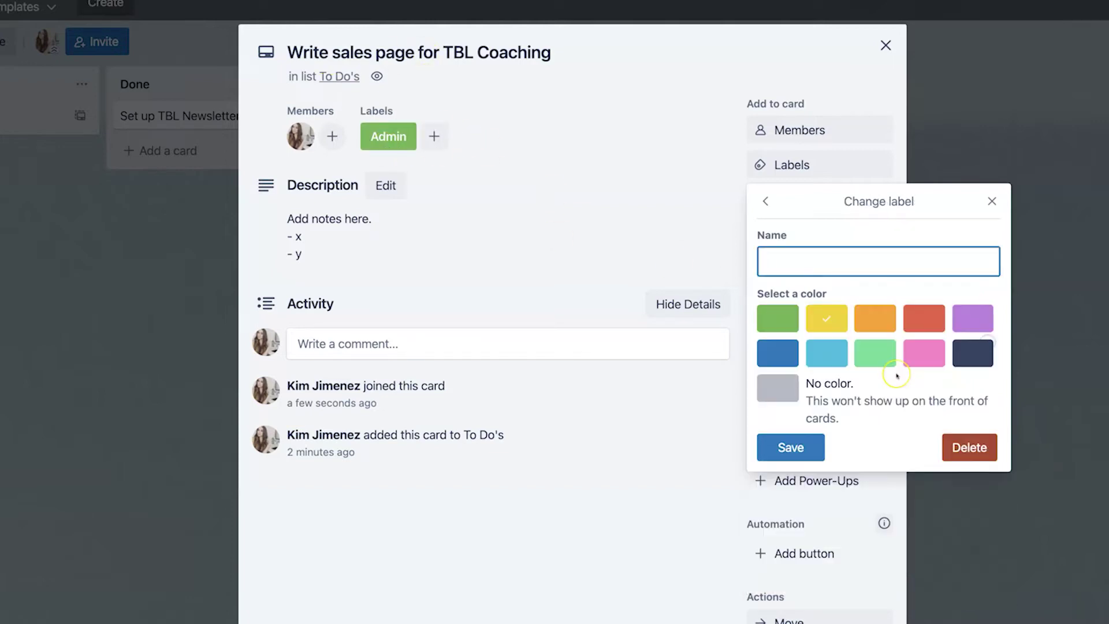
type("Marketing")
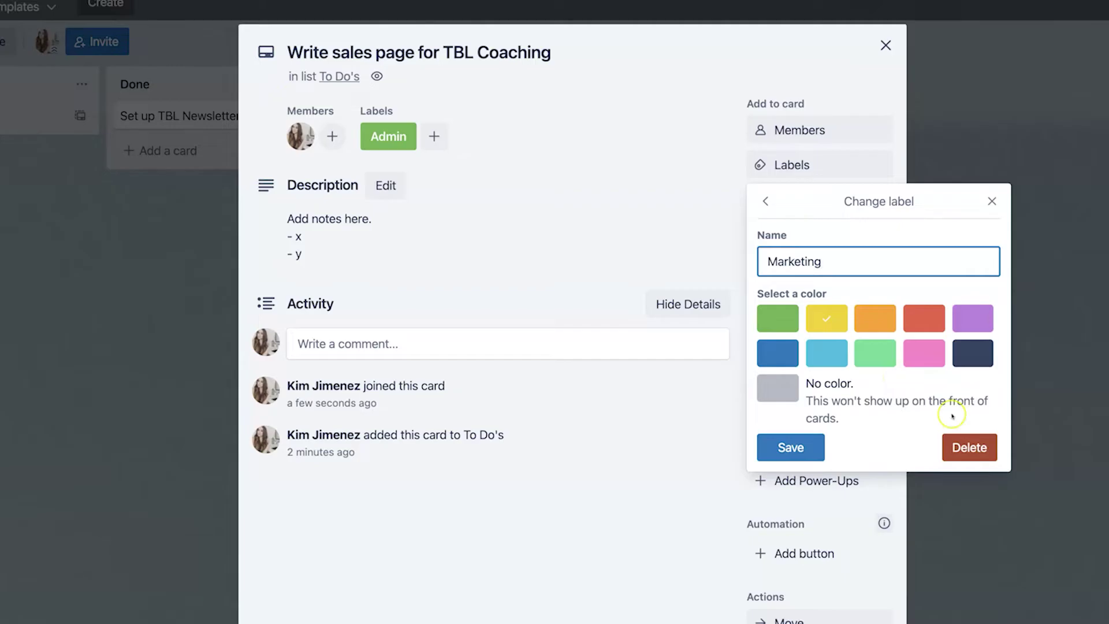
left_click(791, 447)
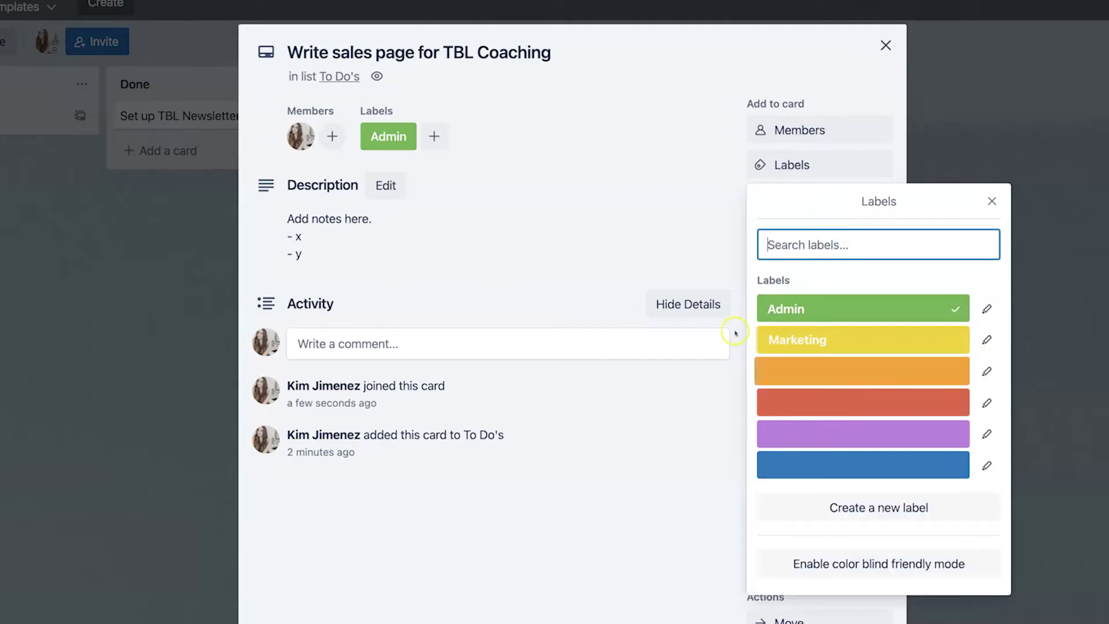
left_click(957, 313)
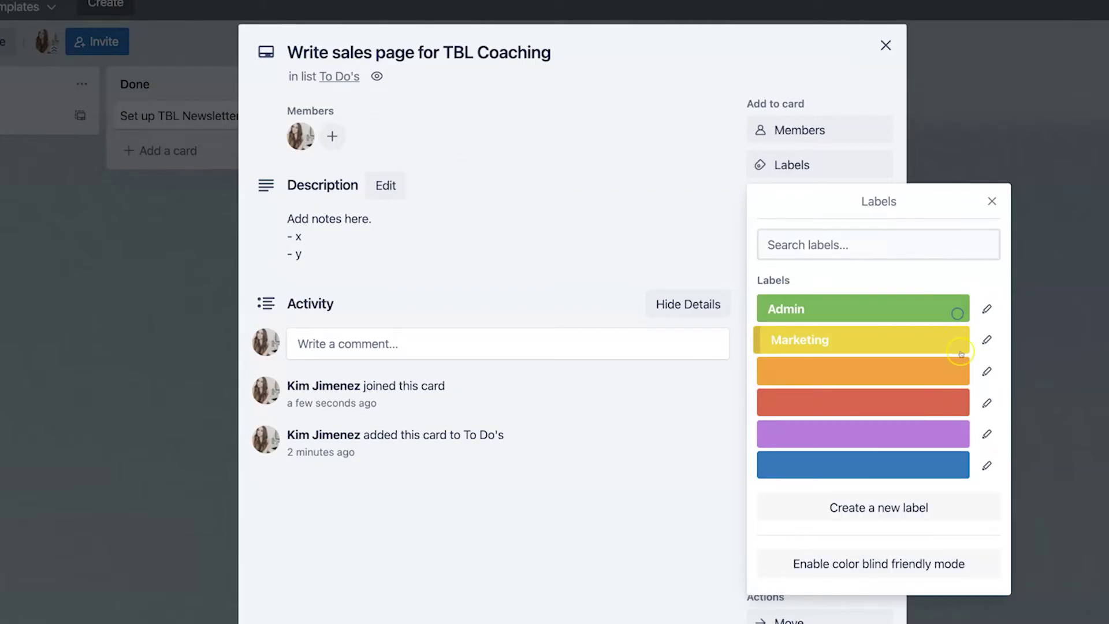
Rename the orange label to Delegate and tag the card with it.
left_click(985, 373)
type("Delegatae")
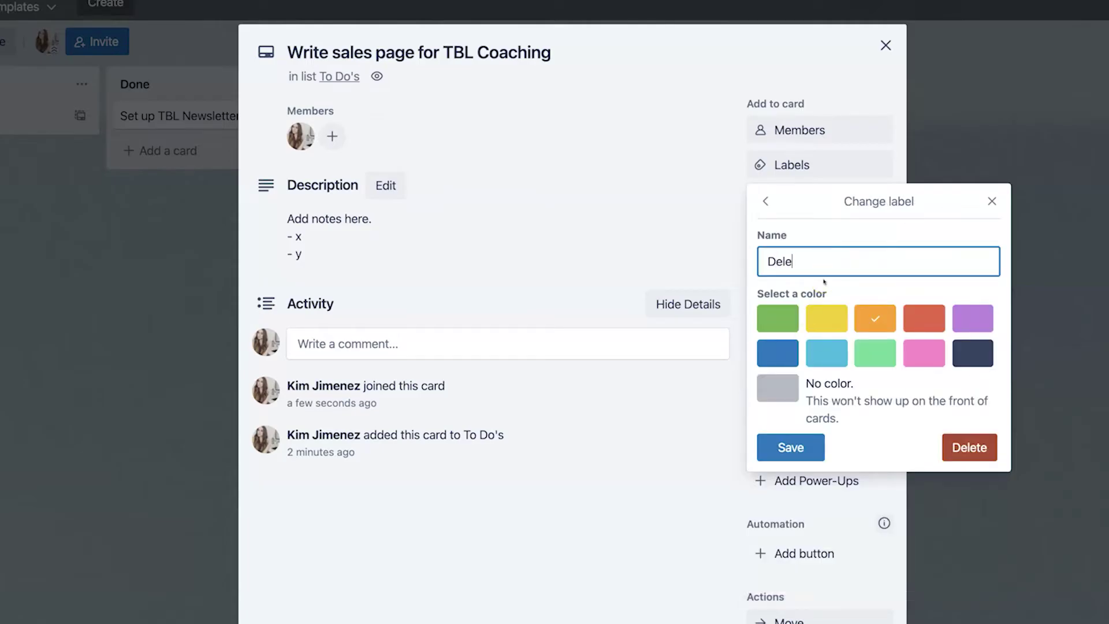
key("BackSpace")
key("BackSpace")
type("e")
left_click(790, 448)
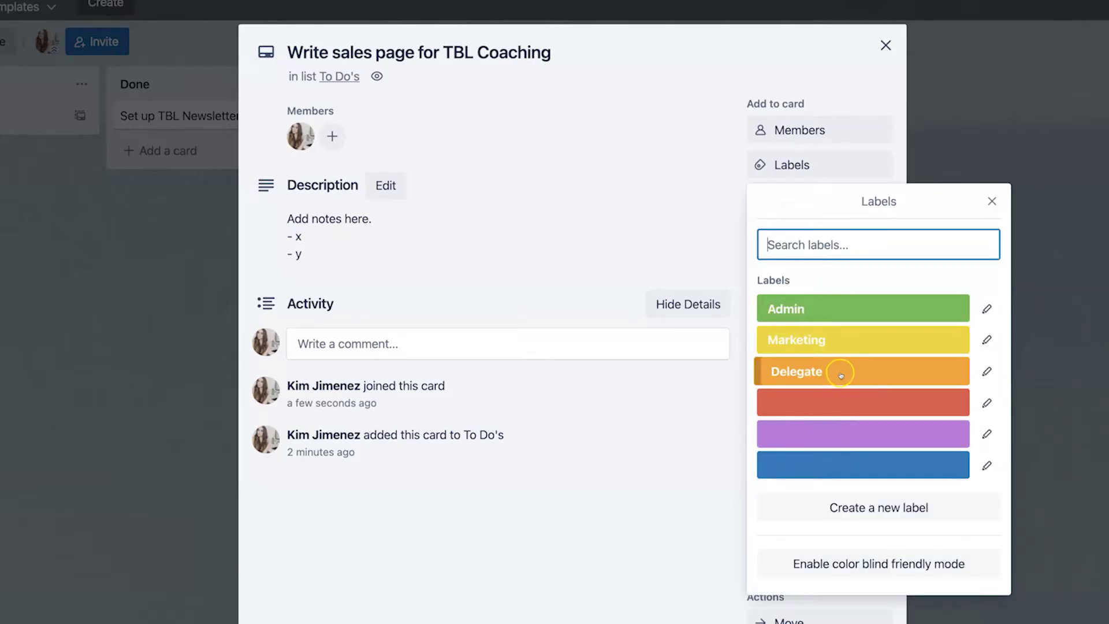
left_click(841, 374)
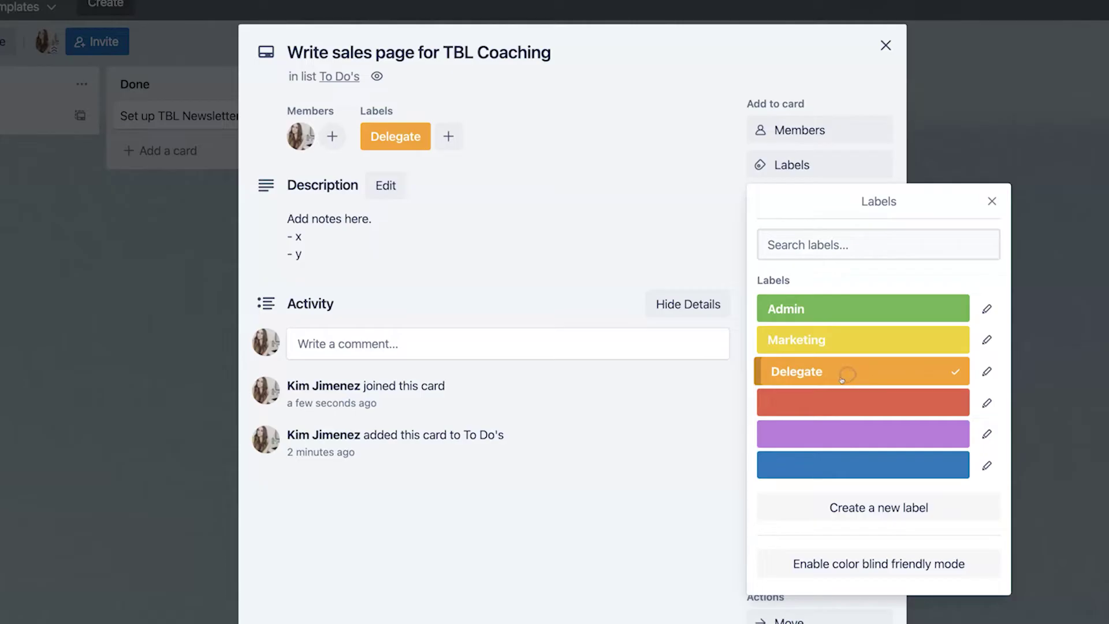
Rename the red label to Priority, tag the card with it, and remove Delegate.
left_click(986, 402)
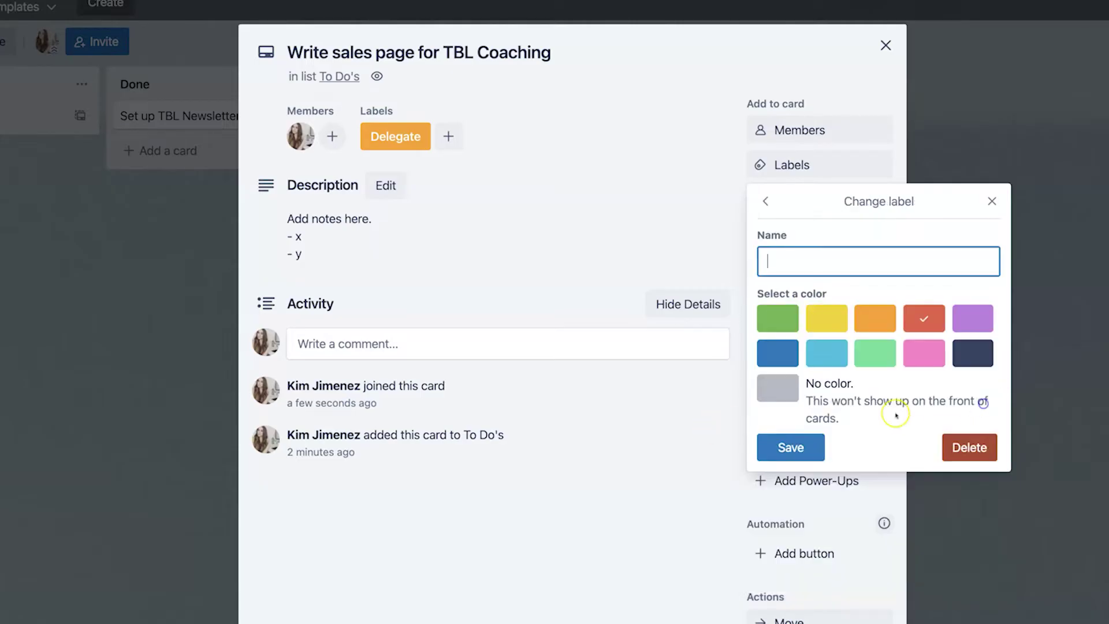
type("Pri")
key("BackSpace")
key("BackSpace")
key("BackSpace")
type("Priority")
left_click(797, 446)
left_click(864, 403)
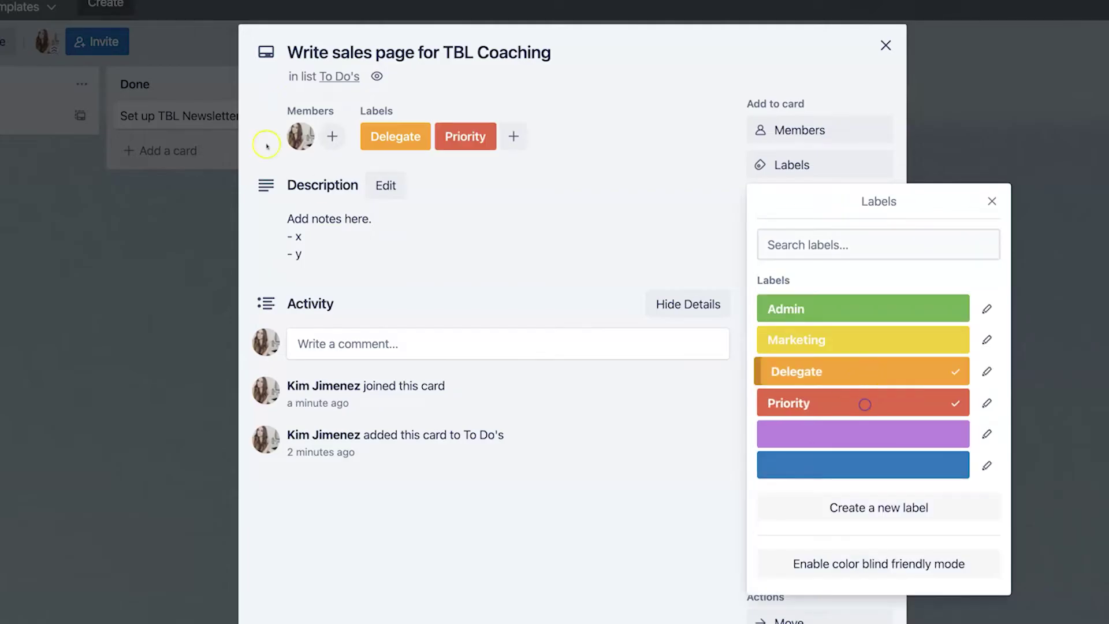
left_click(857, 370)
Close the card, show the Priority label's name on the board, and reopen the card.
left_click(560, 473)
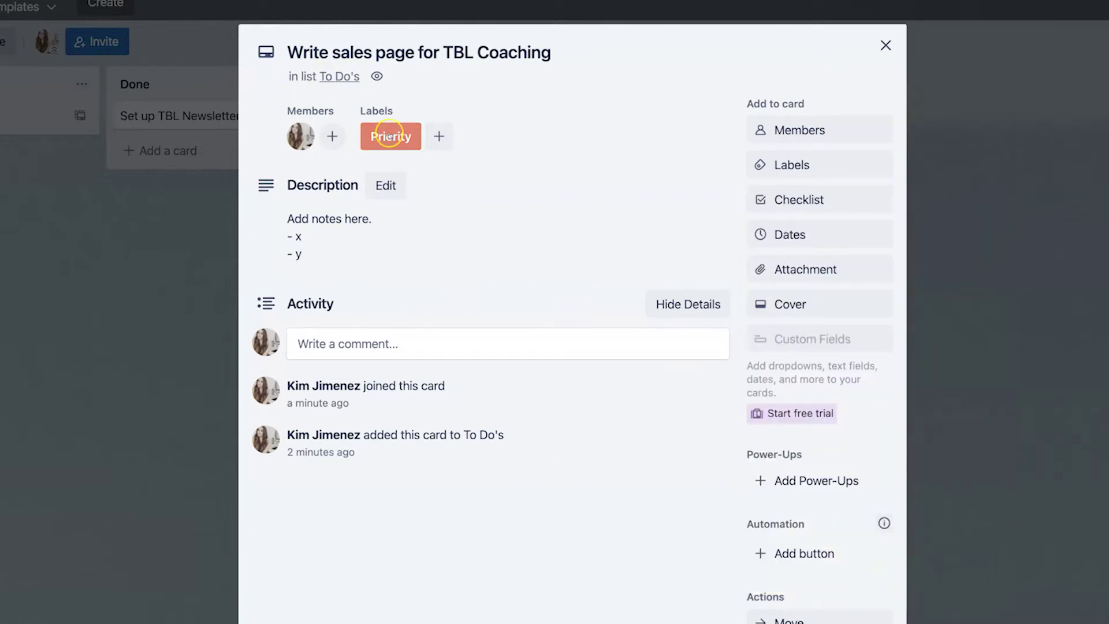
left_click(896, 48)
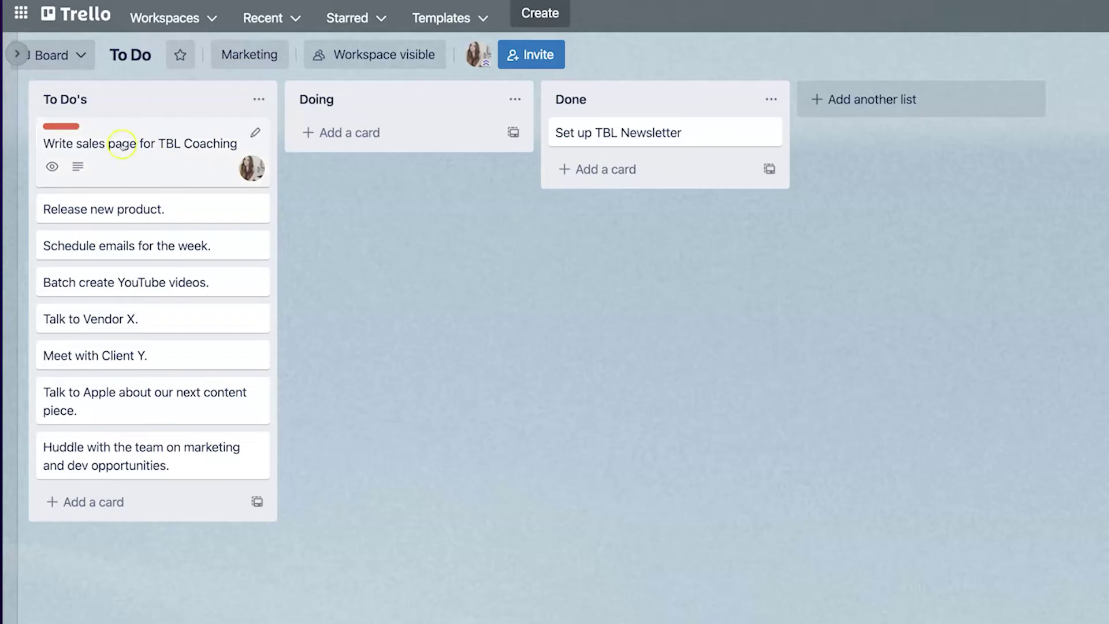
left_click(68, 127)
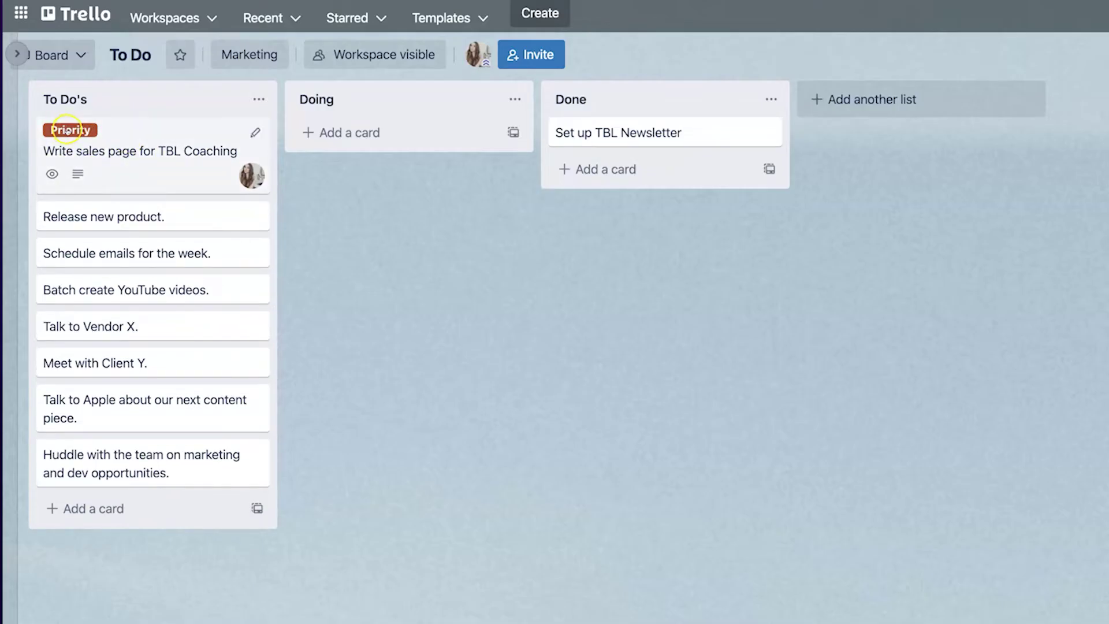
left_click(68, 131)
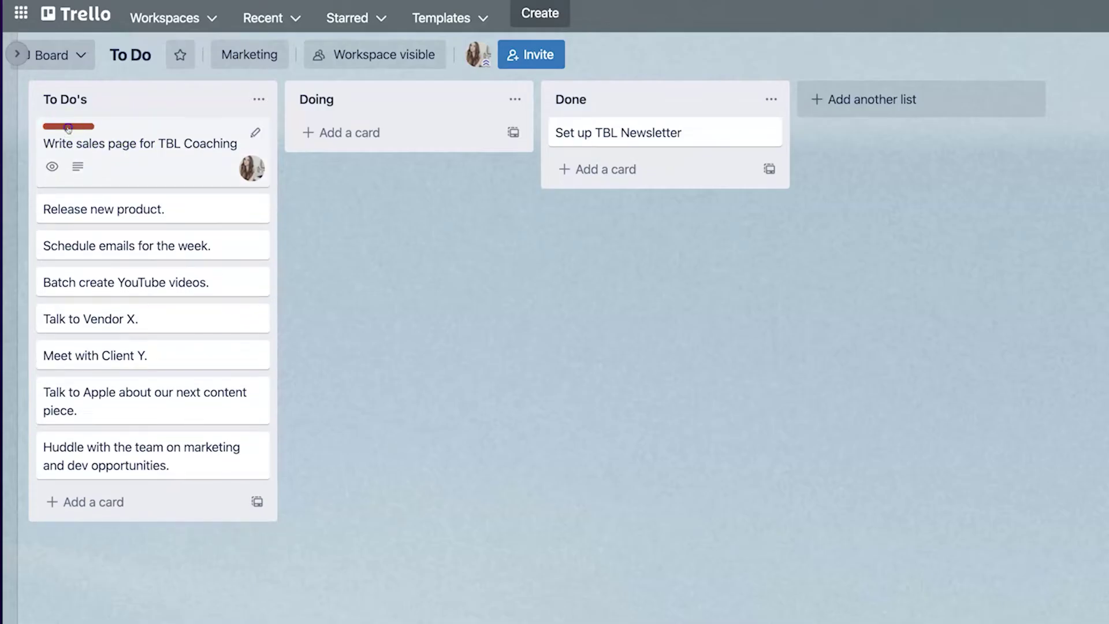
left_click(69, 131)
left_click(143, 153)
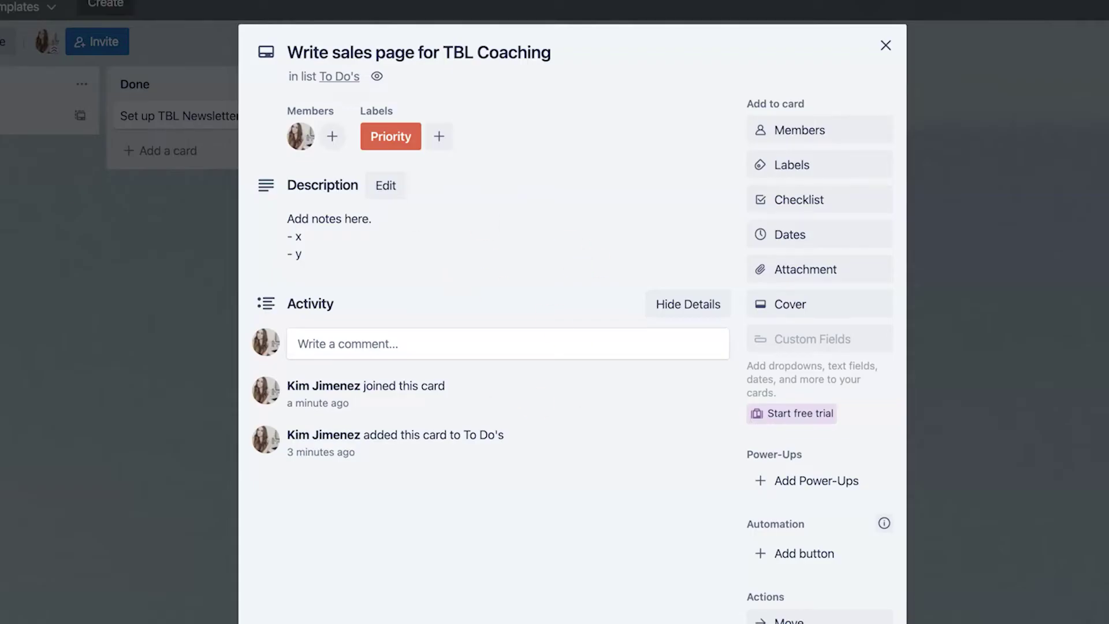
key("Escape")
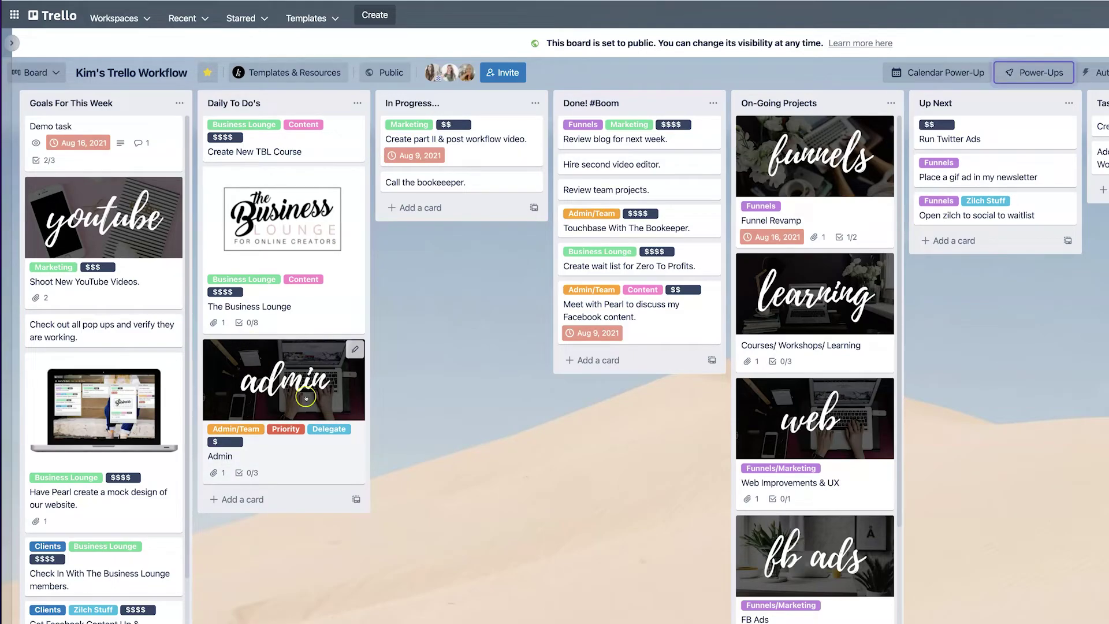
left_click(296, 278)
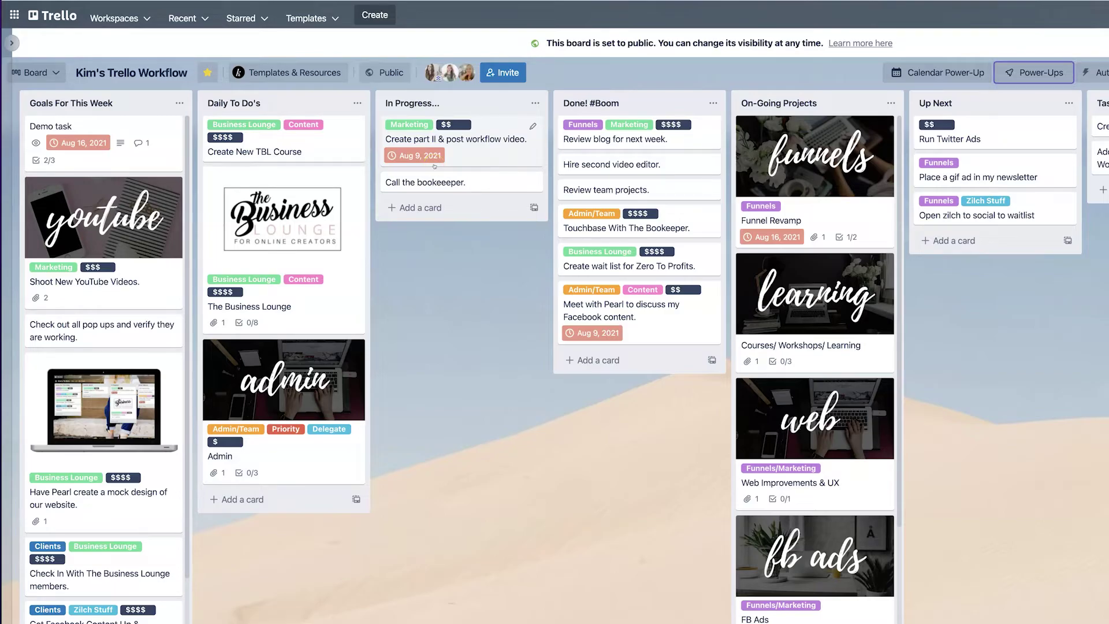
left_click(431, 236)
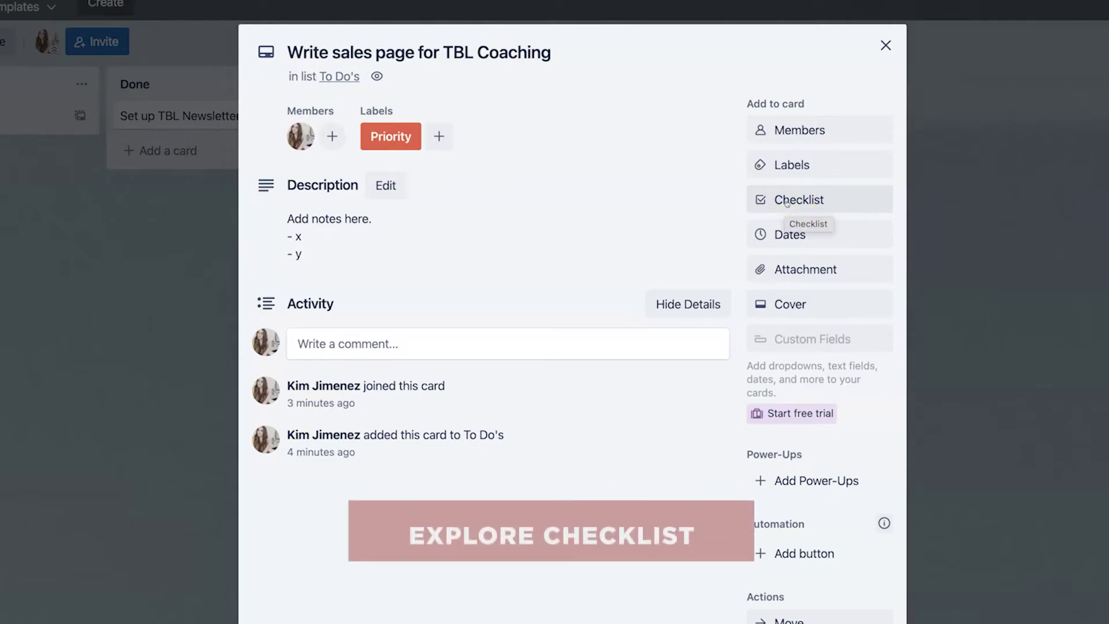
Add a To Do checklist with items Draft the copy. and Proofread it.
left_click(788, 202)
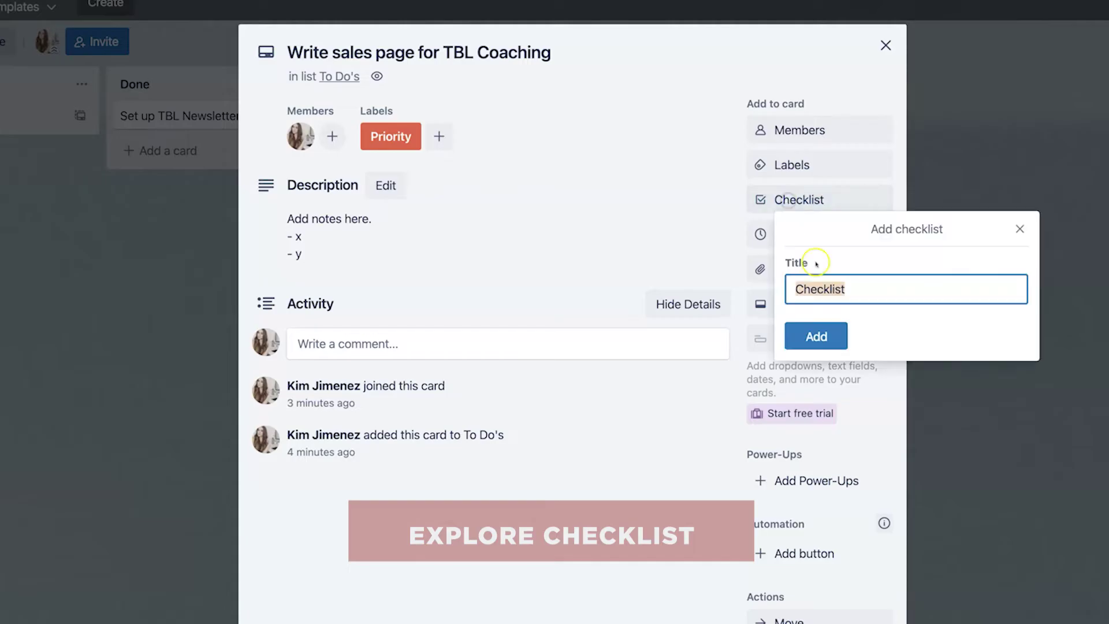
type("To Do")
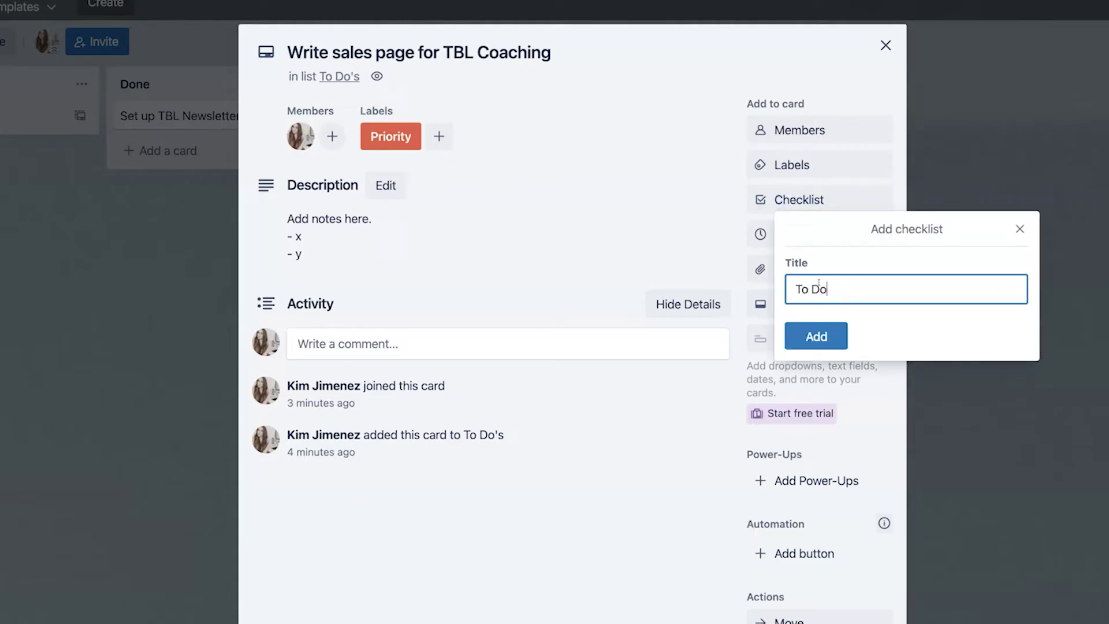
key("Return")
type("s")
key("BackSpace")
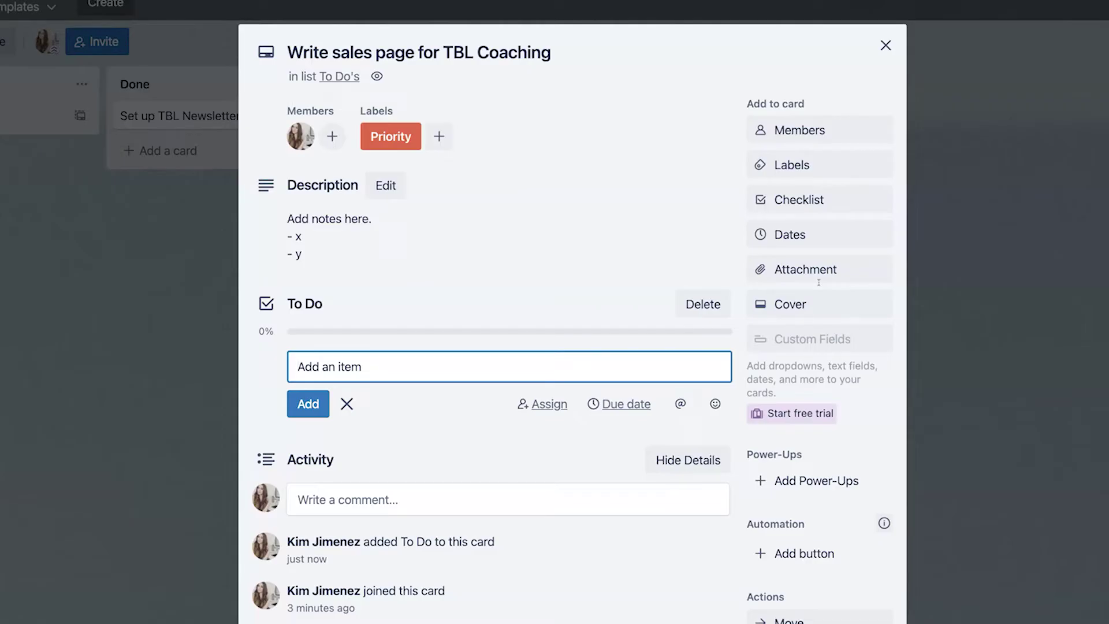
type("Draft the copy.")
key("Return")
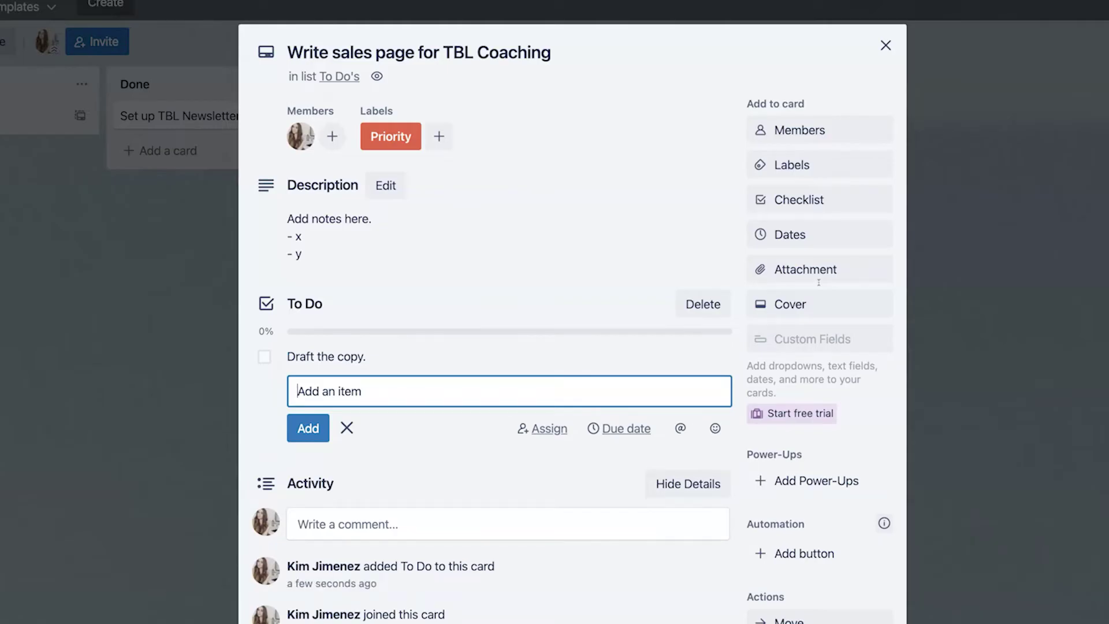
type("Proofread it.")
key("Return")
Add items: Design it on the website, team review, Create product on SamCart., promo emails, Launch.
type("D")
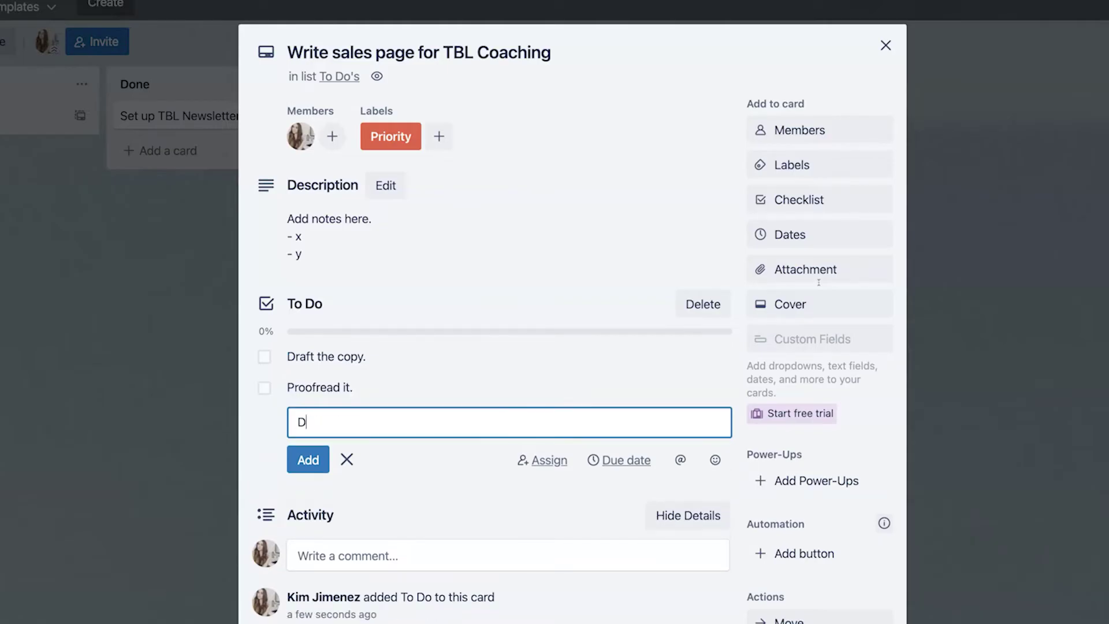
type("esign it on the website.")
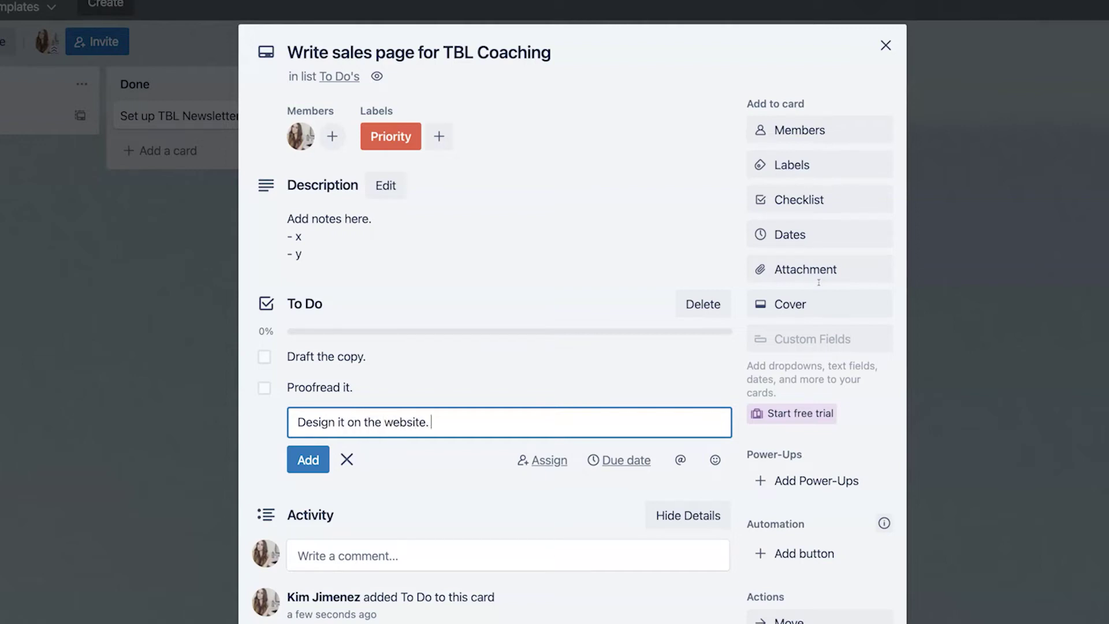
key("Return")
type("Send th")
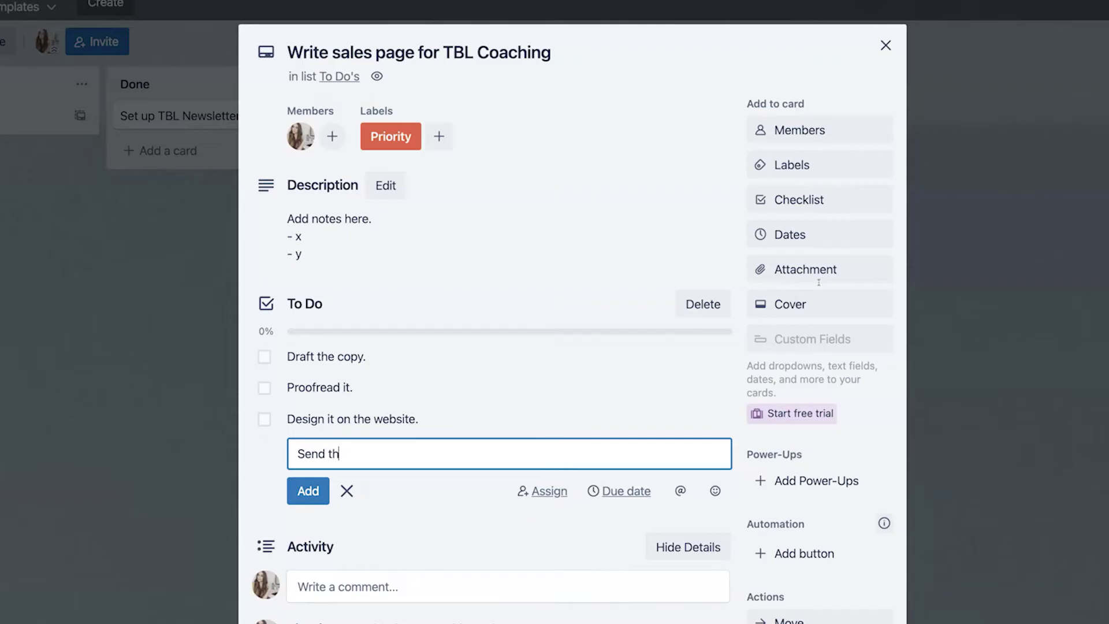
type("o the team for review.")
key("Return")
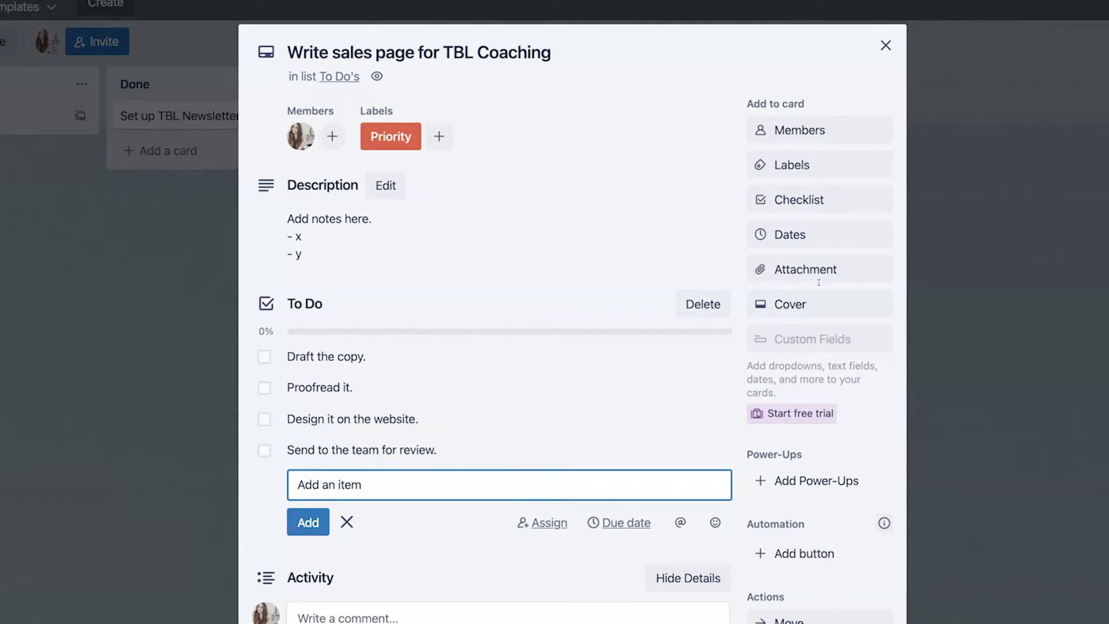
type("Create product on SamCart.")
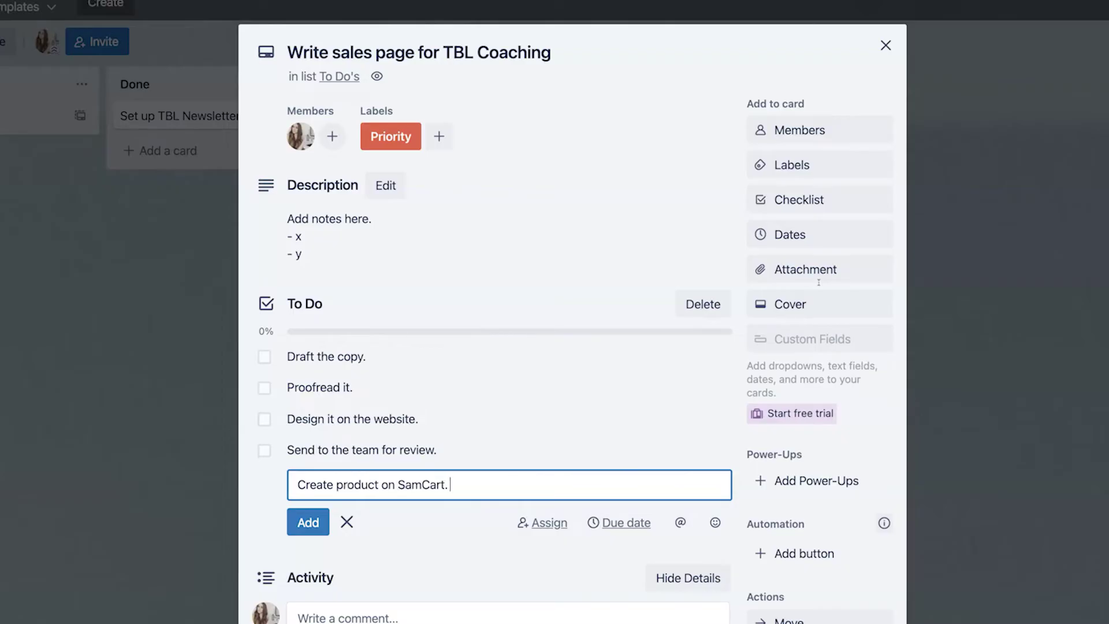
key("Return")
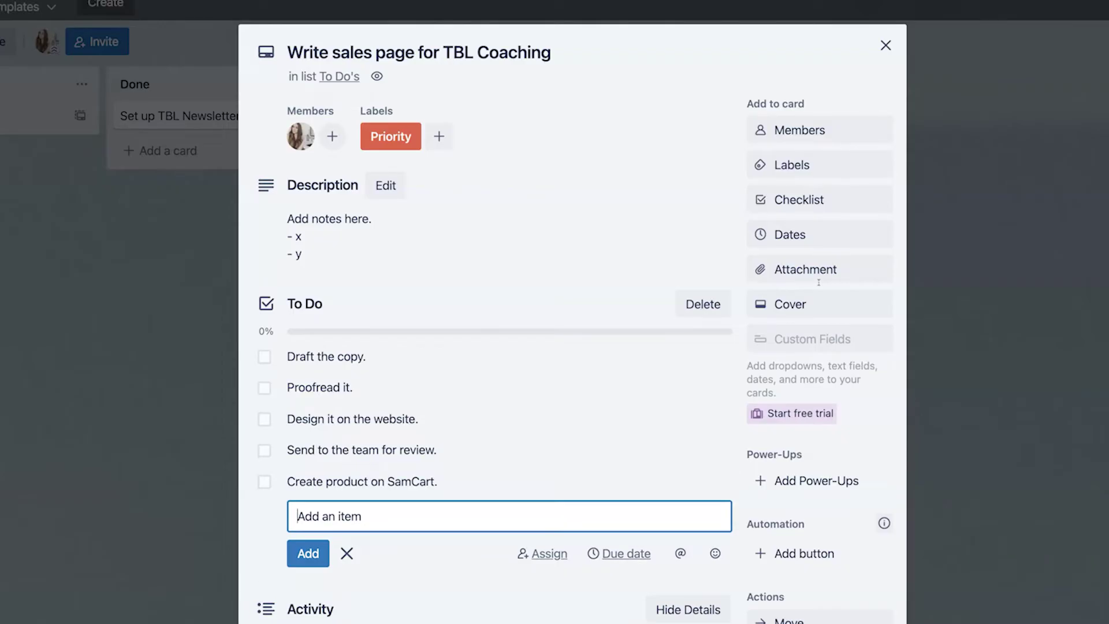
type("Write emails for the promo")
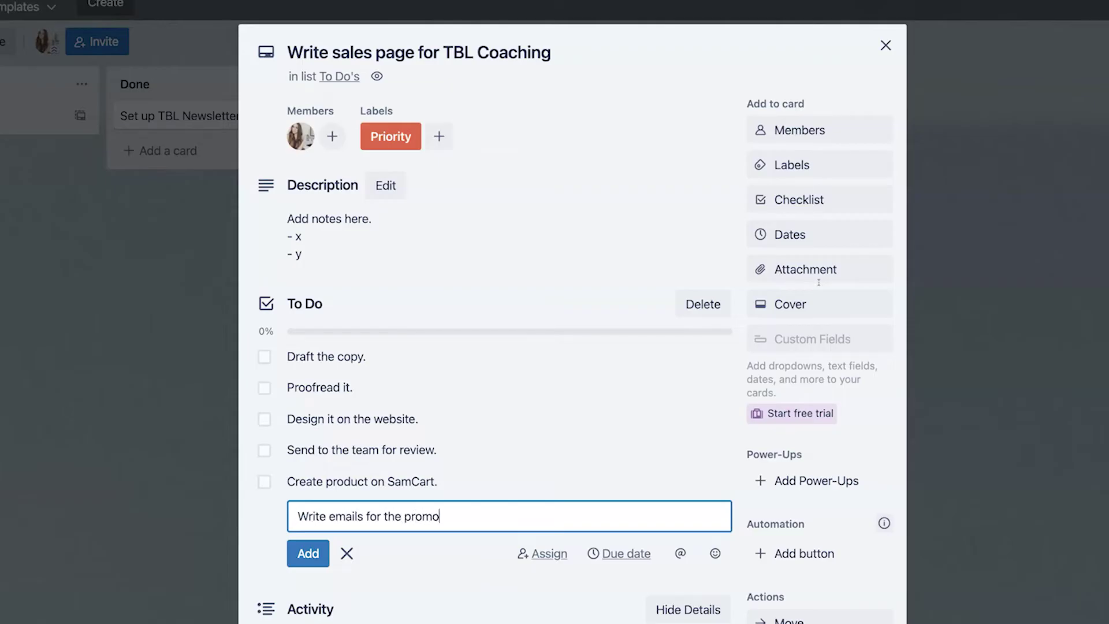
type(".")
key("Return")
type("Launch")
key("BackSpace")
key("BackSpace")
key("BackSpace")
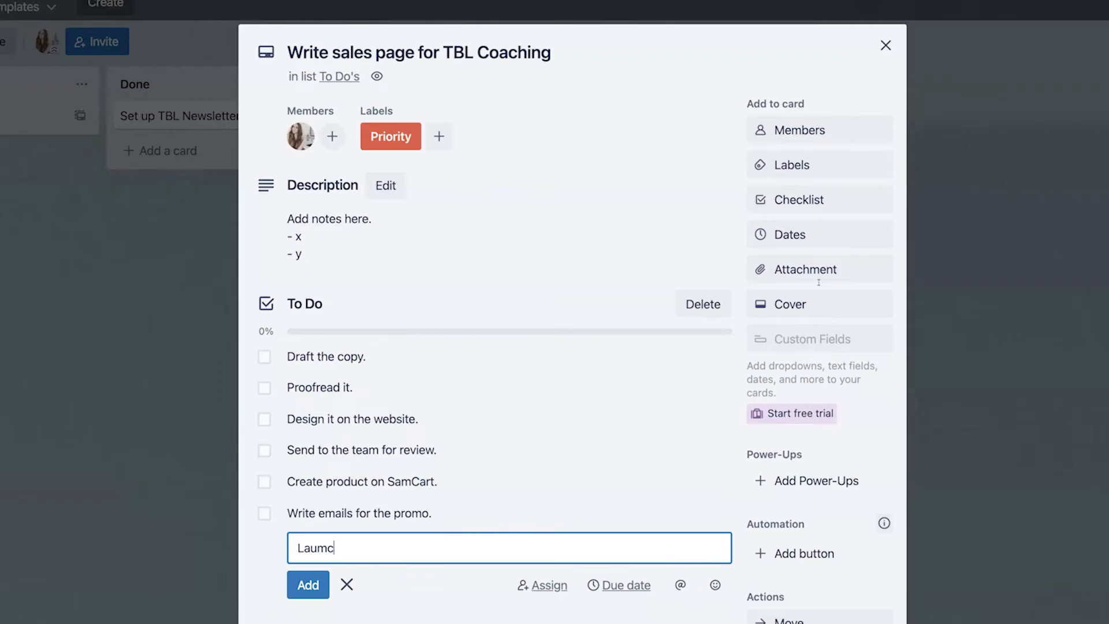
type("nch")
key("Return")
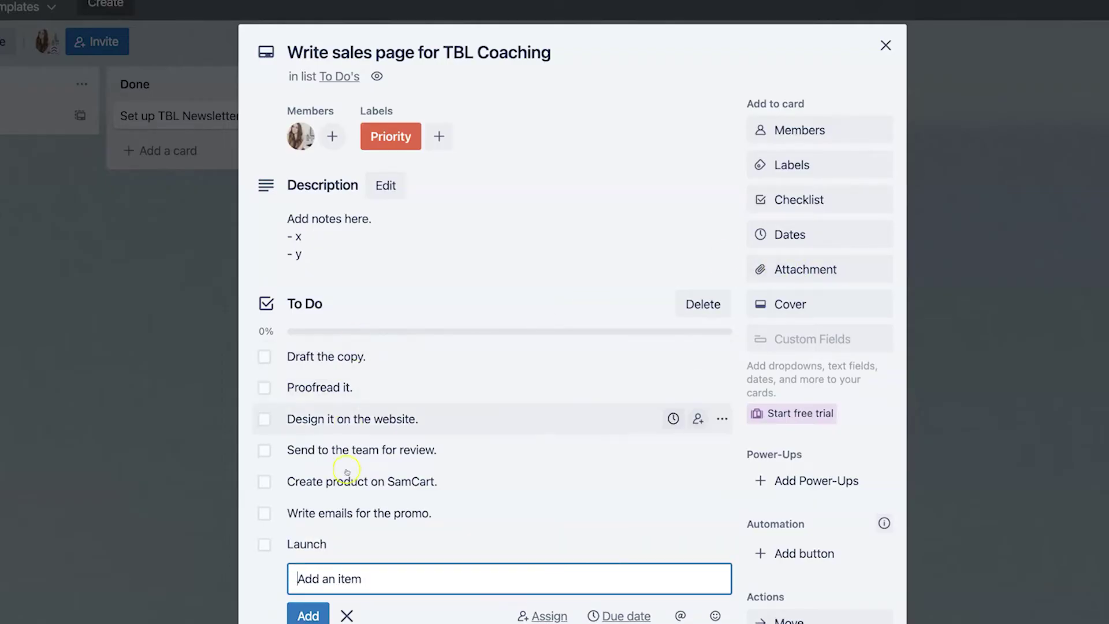
Check off Draft the copy. and Proofread it., and move the card into Doing.
left_click(264, 364)
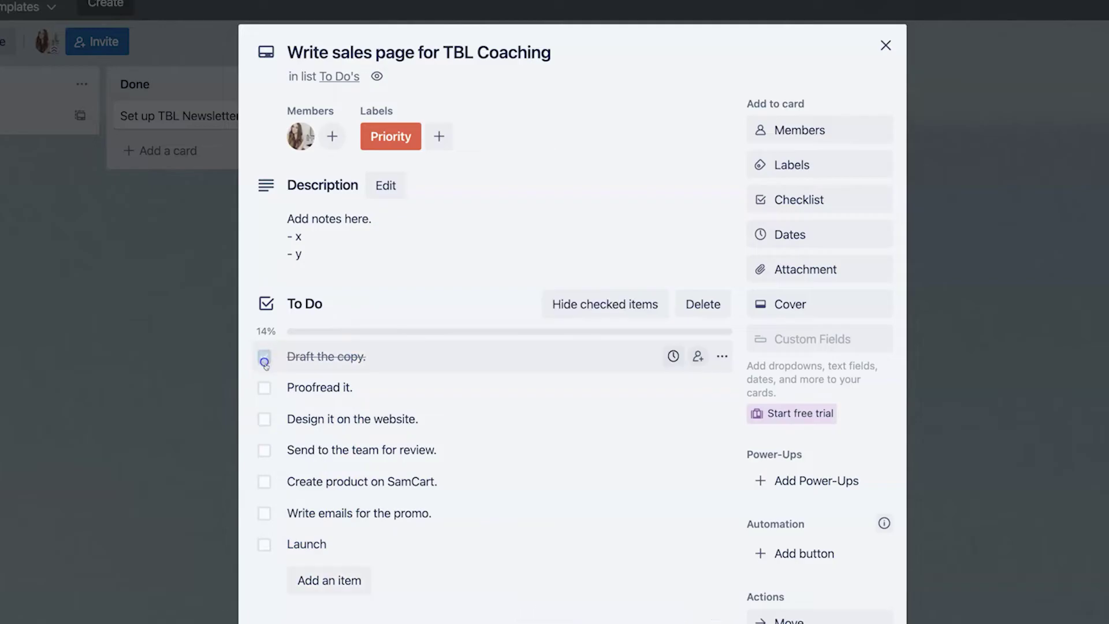
left_click(264, 387)
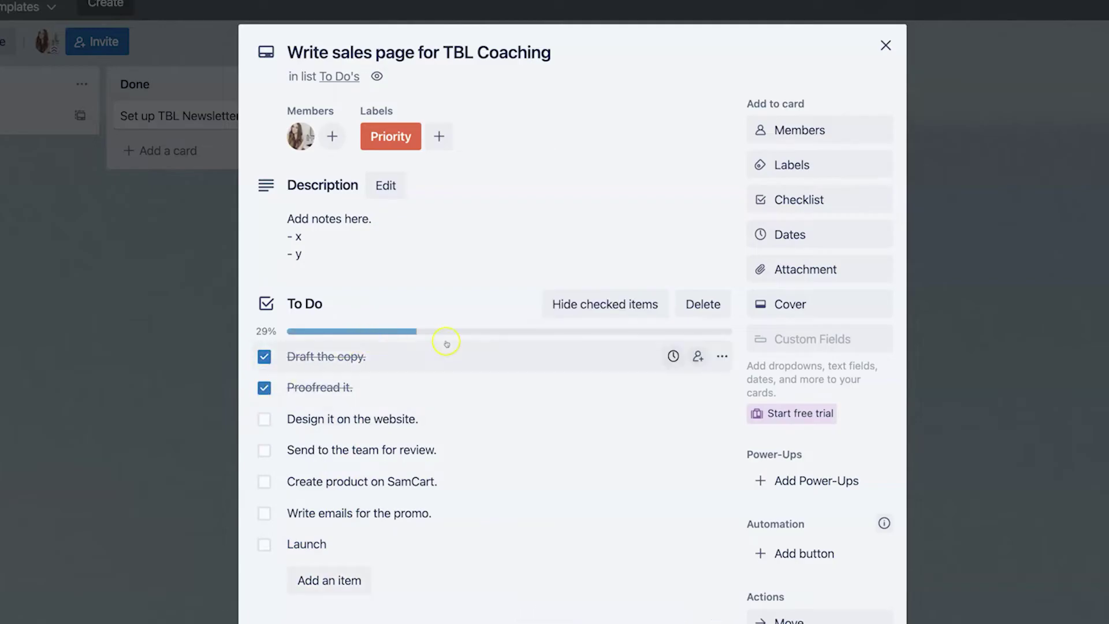
left_click(884, 46)
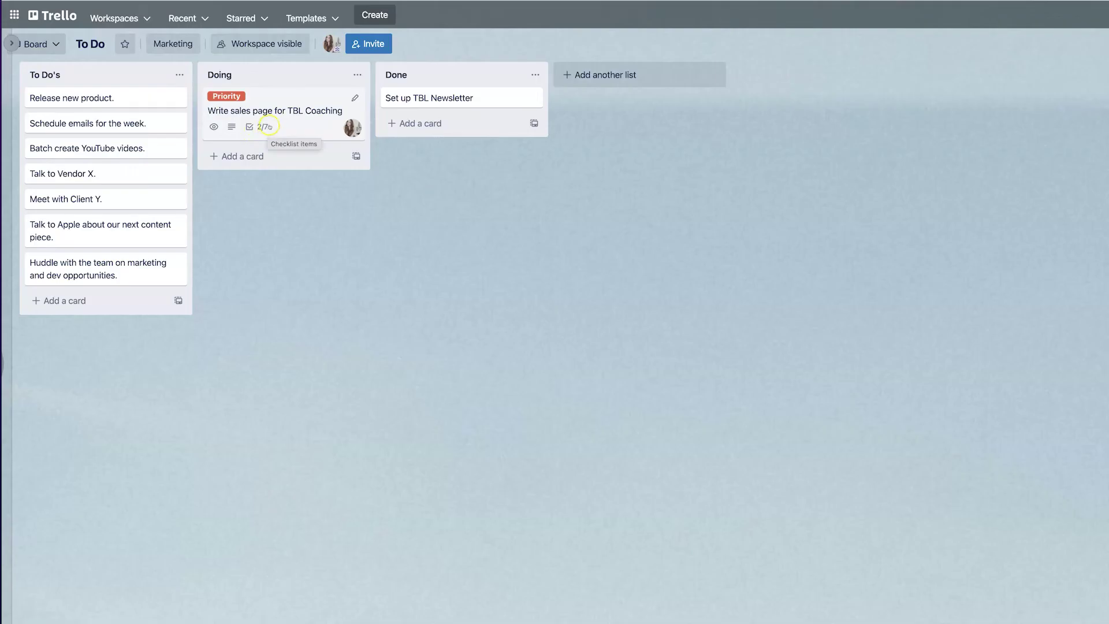
left_click(295, 125)
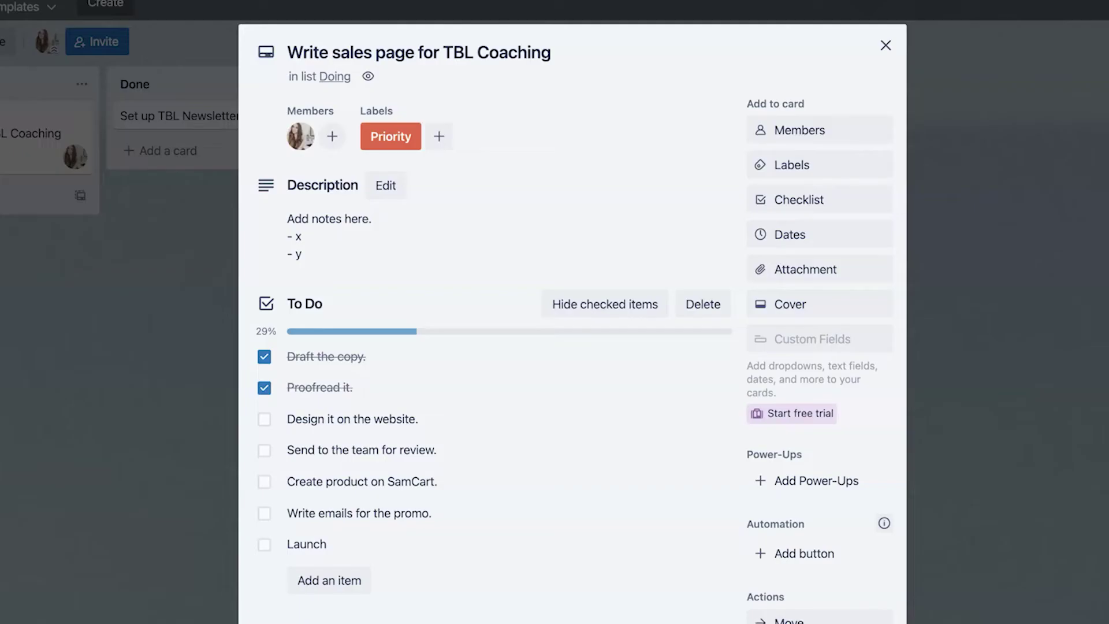
Set the card's due date to Feb 25, 2:26 PM with a 1 Day before reminder.
left_click(805, 237)
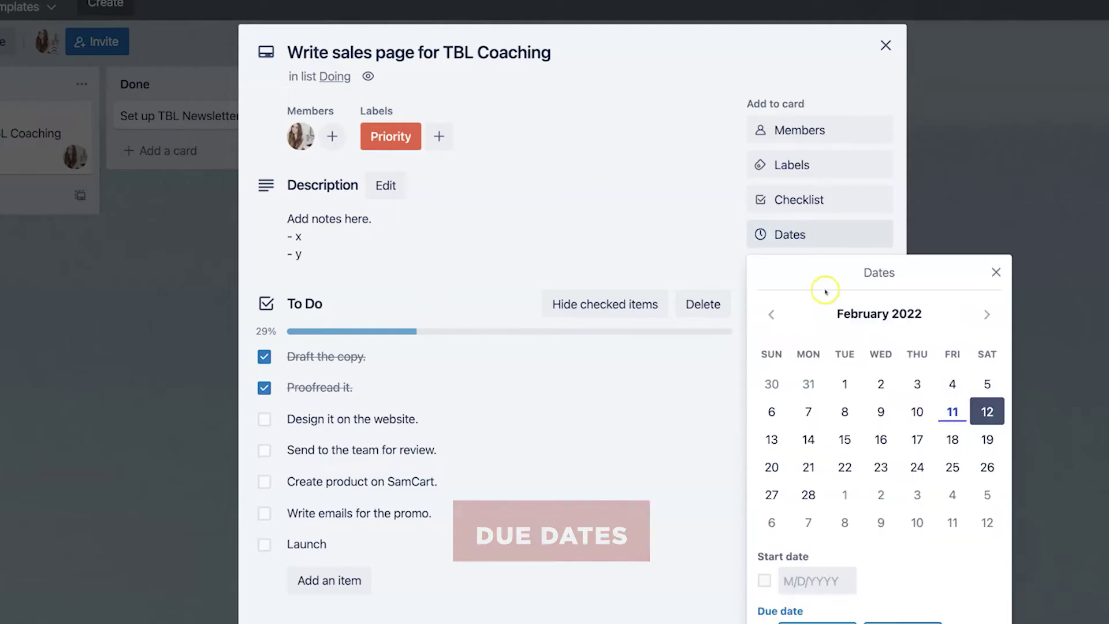
left_click(962, 457)
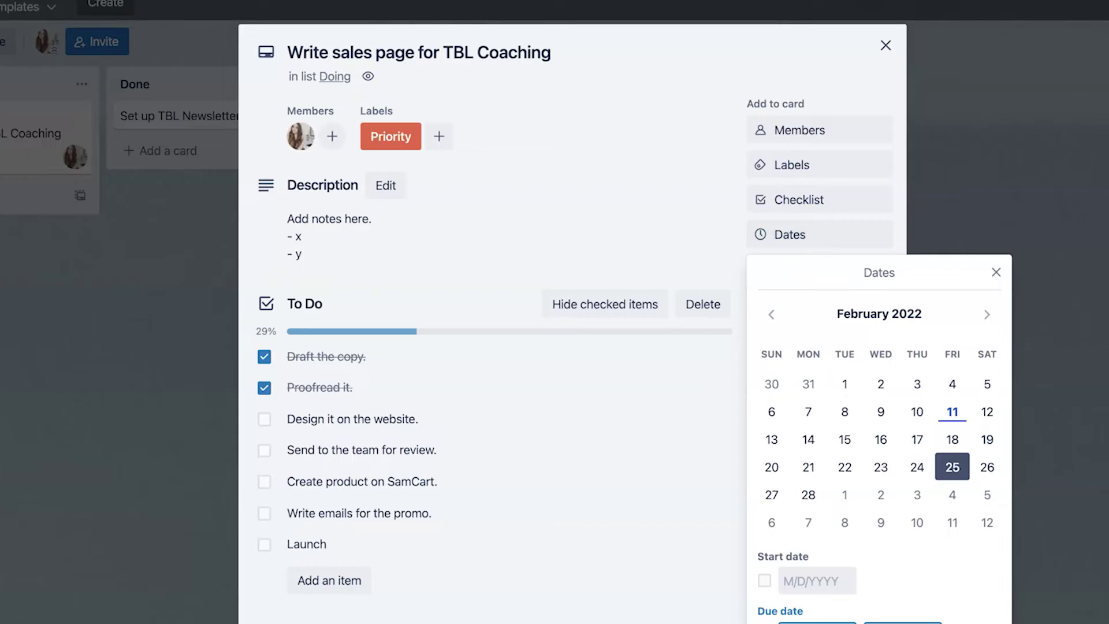
left_click(879, 623)
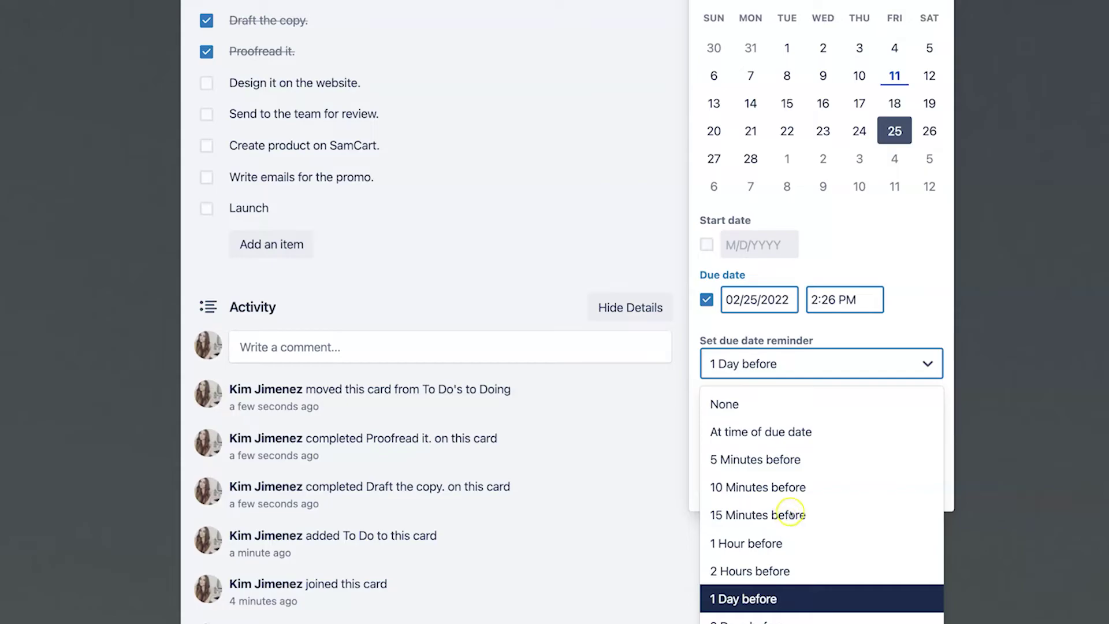
scroll(790, 513, "down", 1)
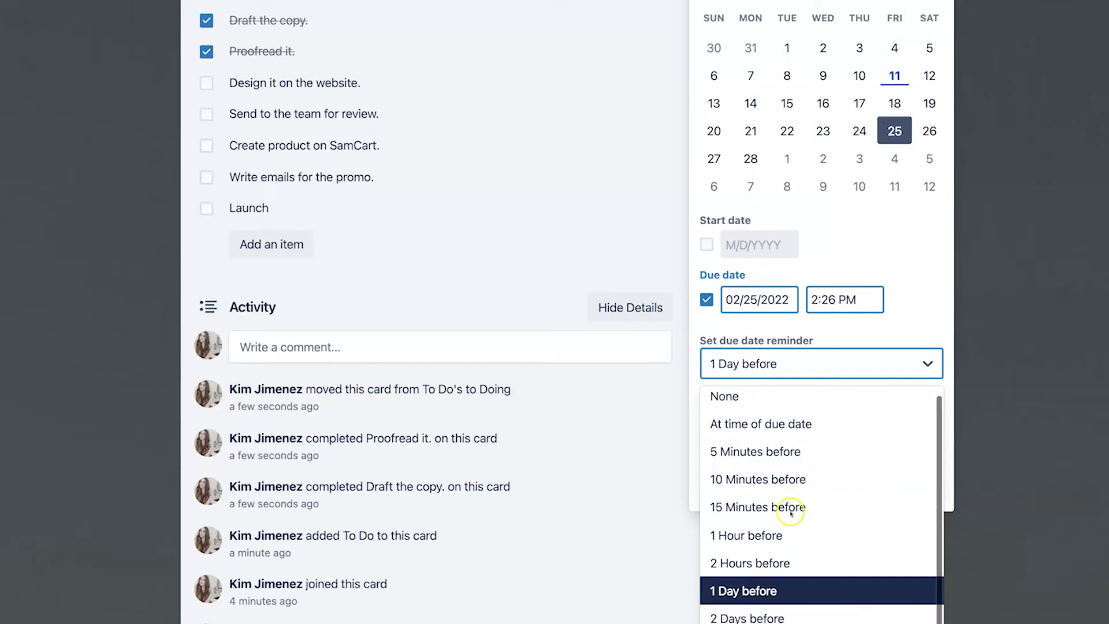
left_click(748, 591)
left_click(839, 451)
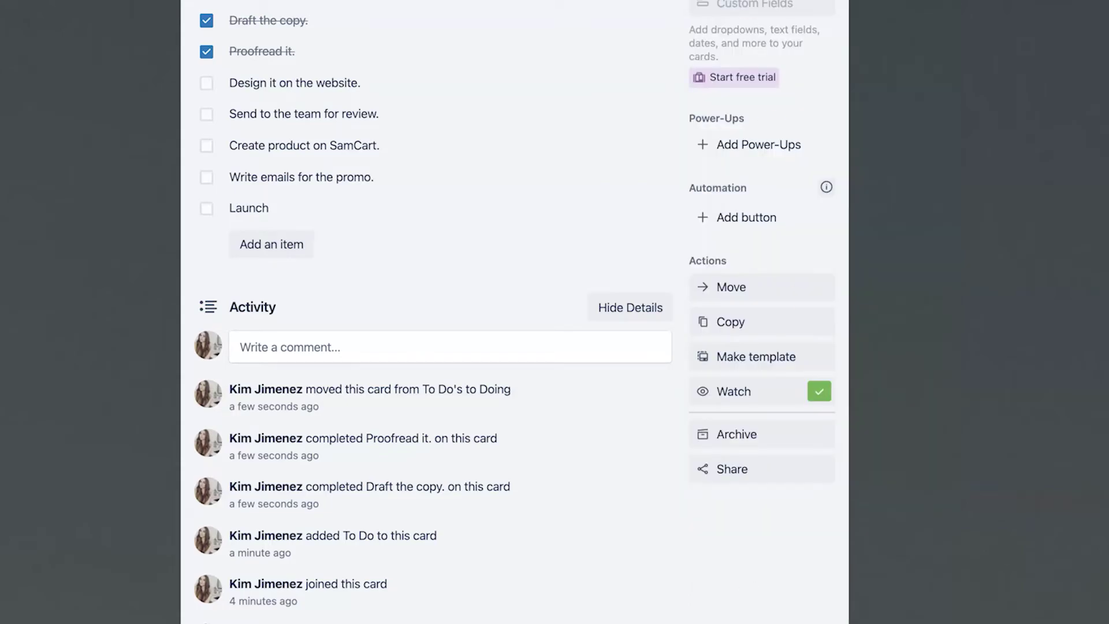
scroll(838, 453, "up", 5)
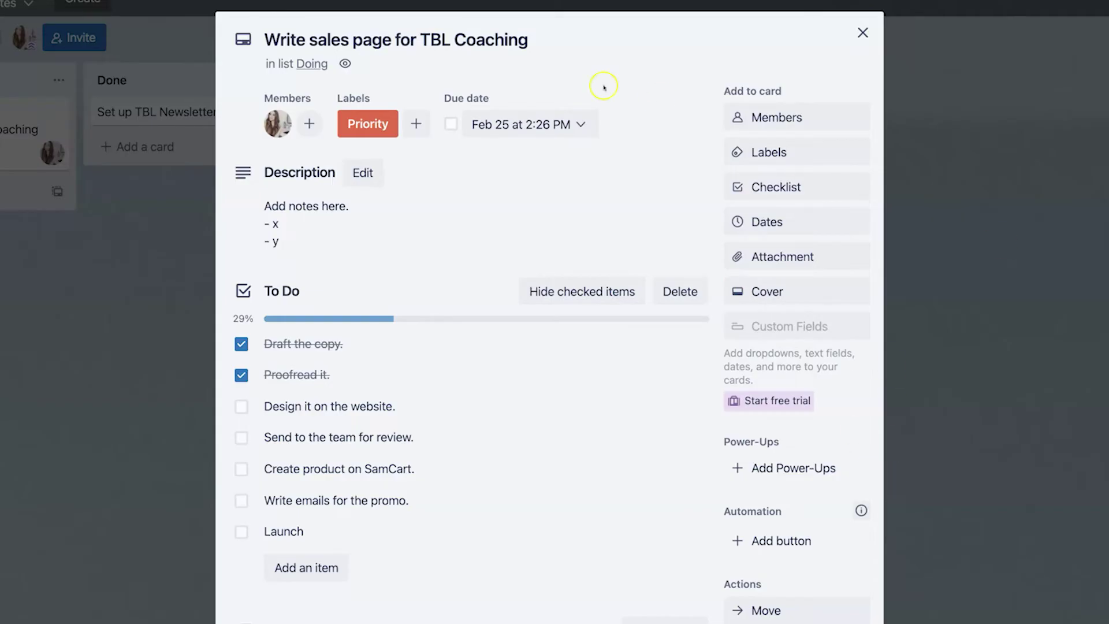
left_click(774, 258)
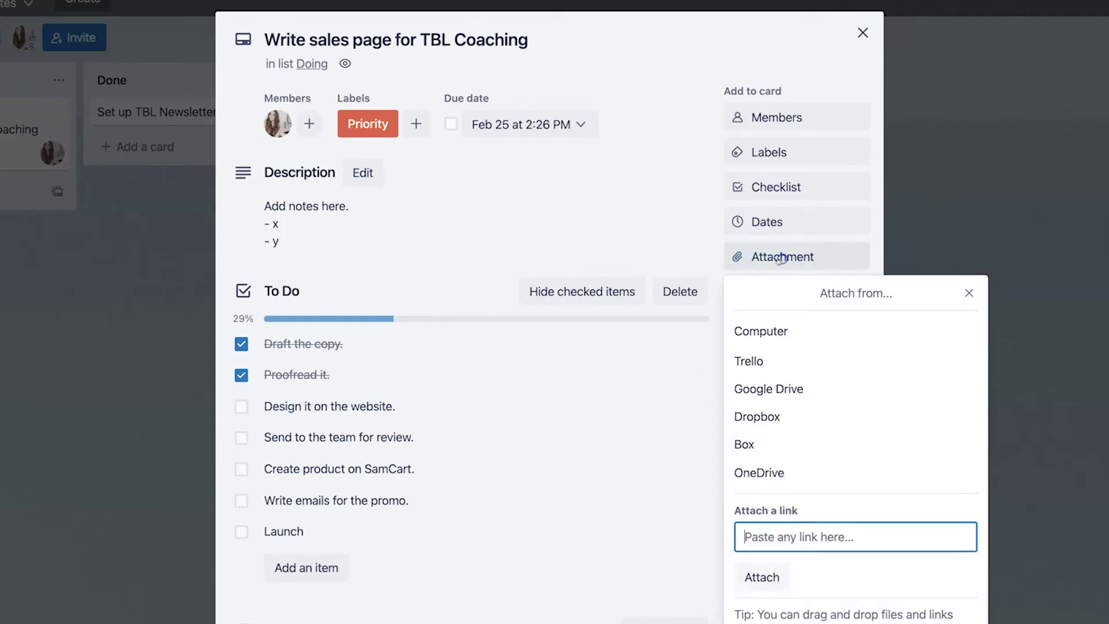
Attach the pasted shop page URL as a link named Shop Page.
type("https://kimberlyannjimenez.com/work-with-kimberly-ann-jimenez")
scroll(762, 578, "down", 2)
left_click(769, 534)
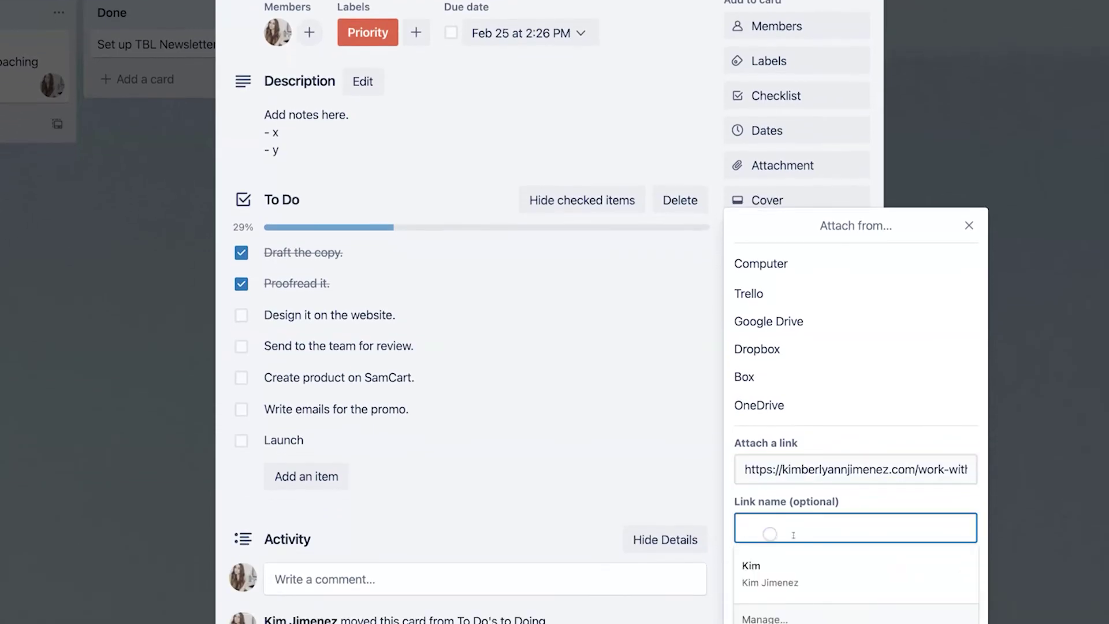
type("Shop Pa")
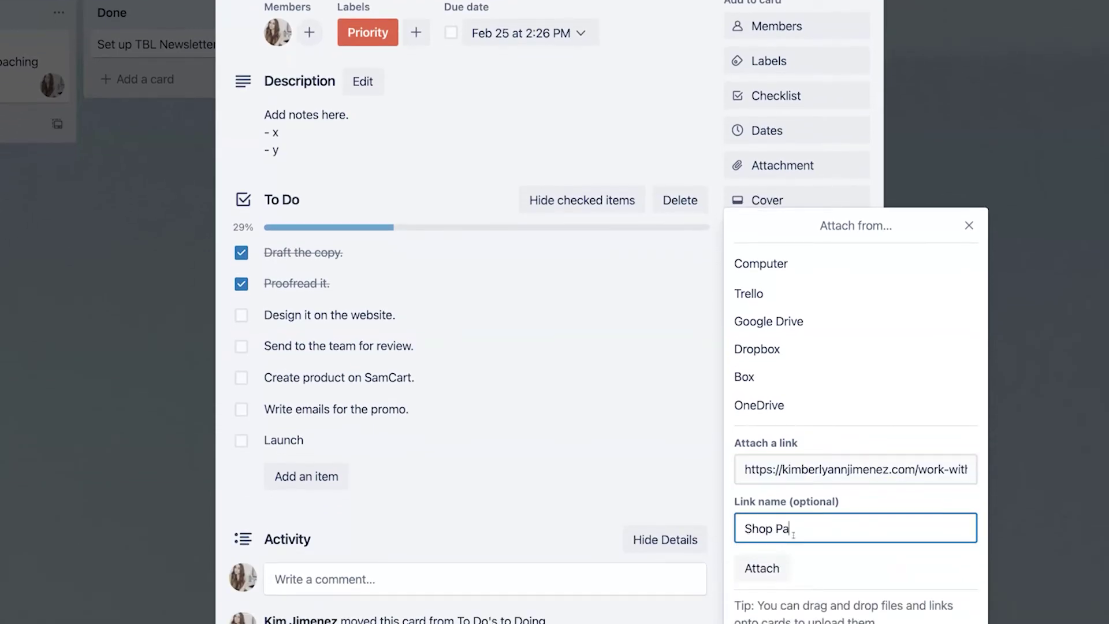
key("Return")
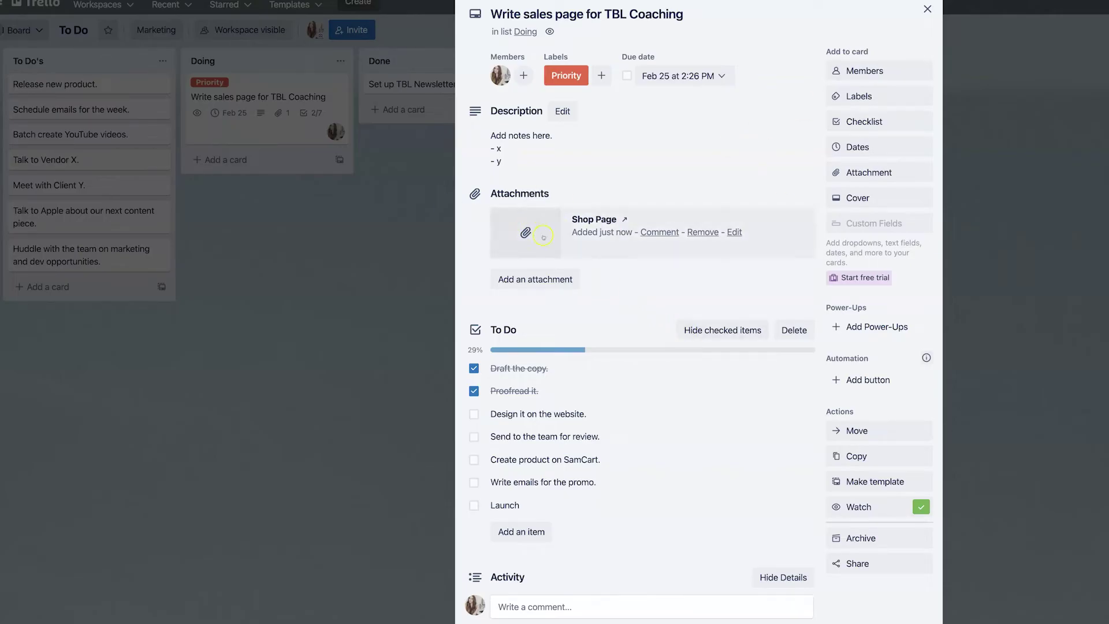
Start a comment on the card and return to the attachment options.
scroll(660, 294, "down", 2)
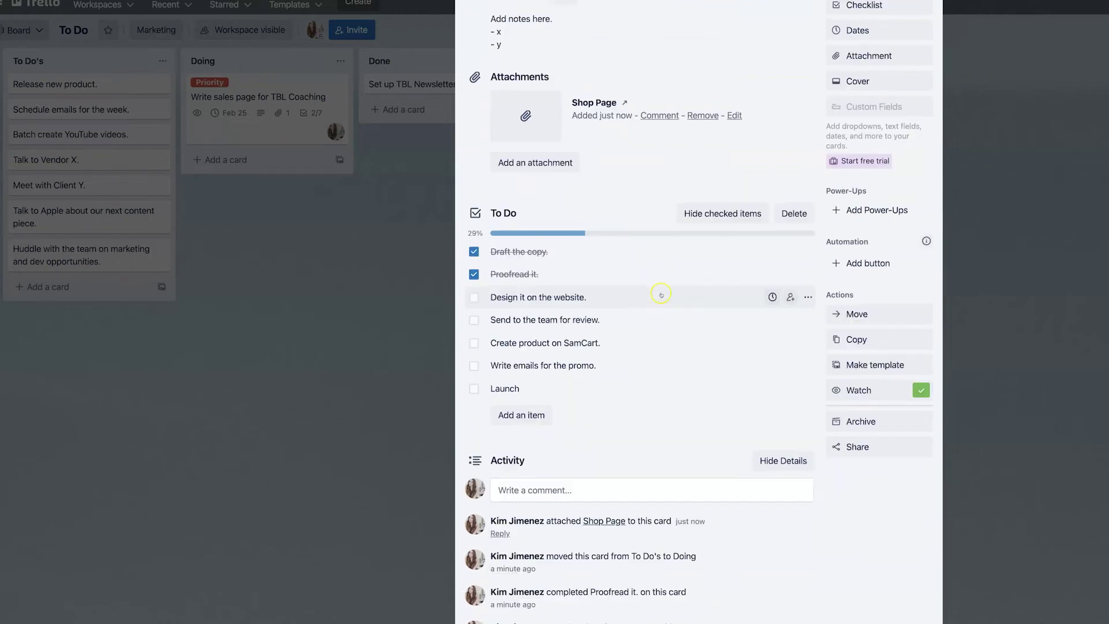
left_click(514, 481)
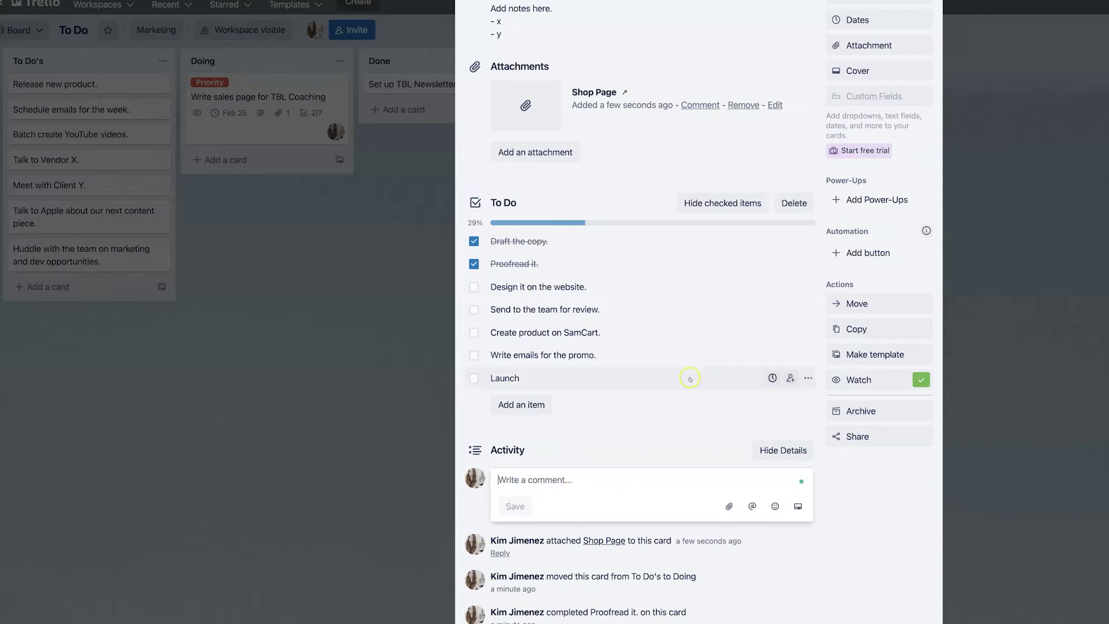
scroll(684, 341, "up", 1)
scroll(683, 341, "up", 2)
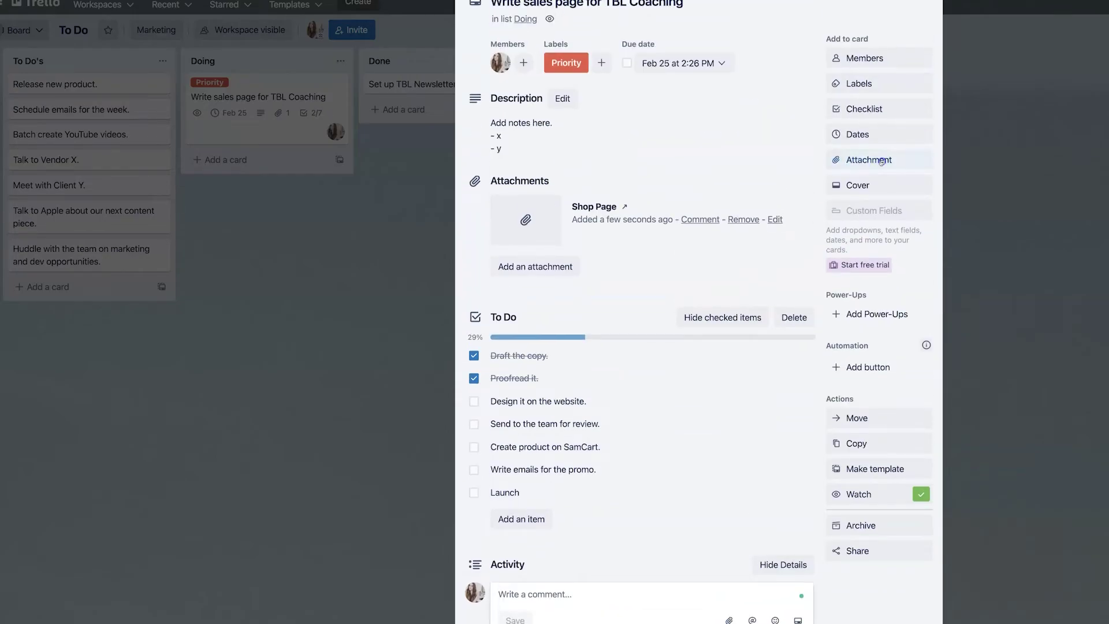
left_click(881, 162)
Upload the design image from the computer so it becomes the card's cover.
left_click(852, 213)
left_click(470, 118)
left_click(1001, 590)
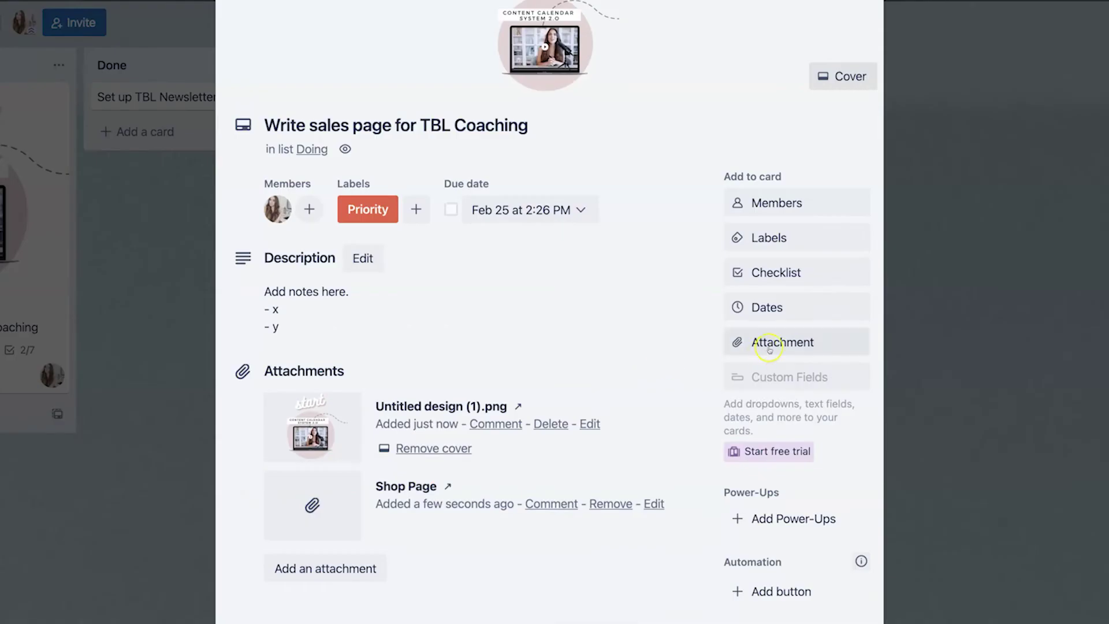
Attach the Talk to Pearl. card from the Demo 1 board as a Trello attachment.
left_click(858, 260)
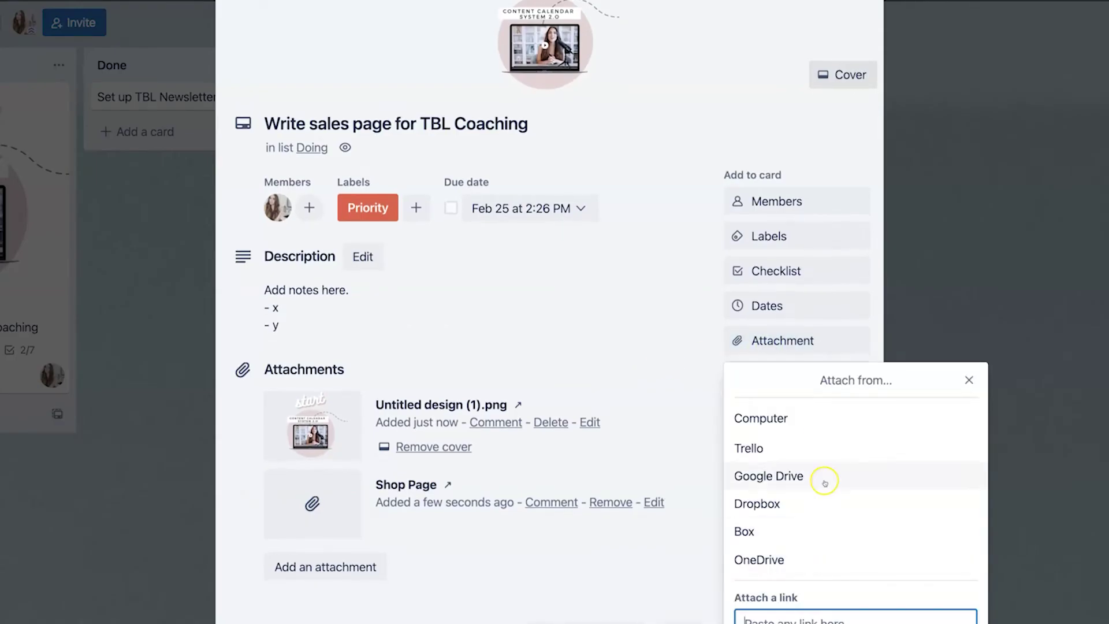
scroll(824, 477, "down", 1)
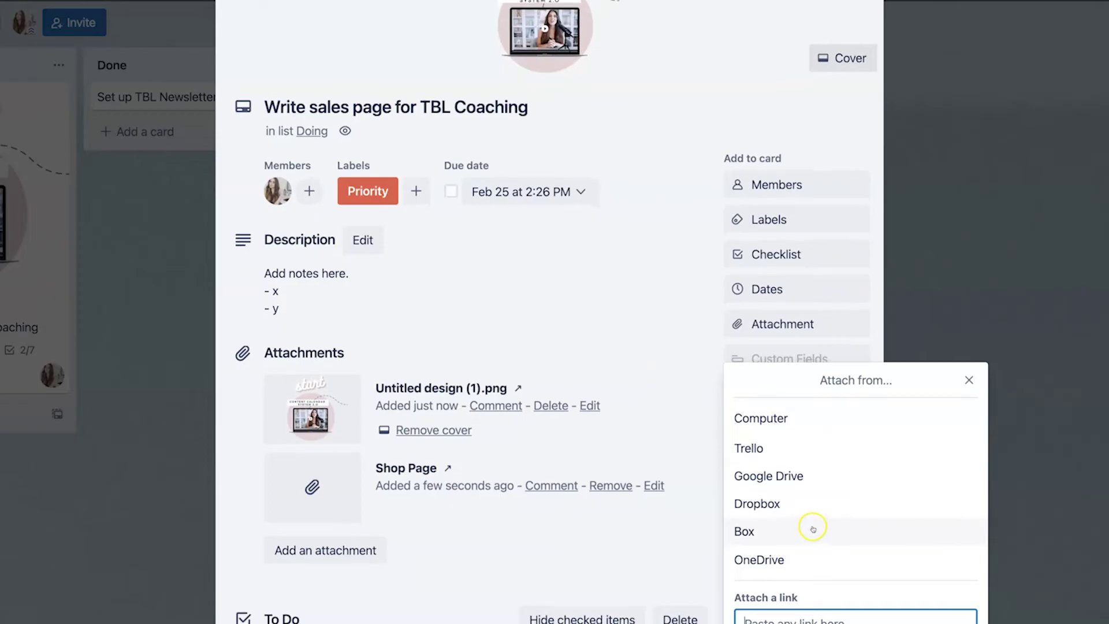
left_click(790, 443)
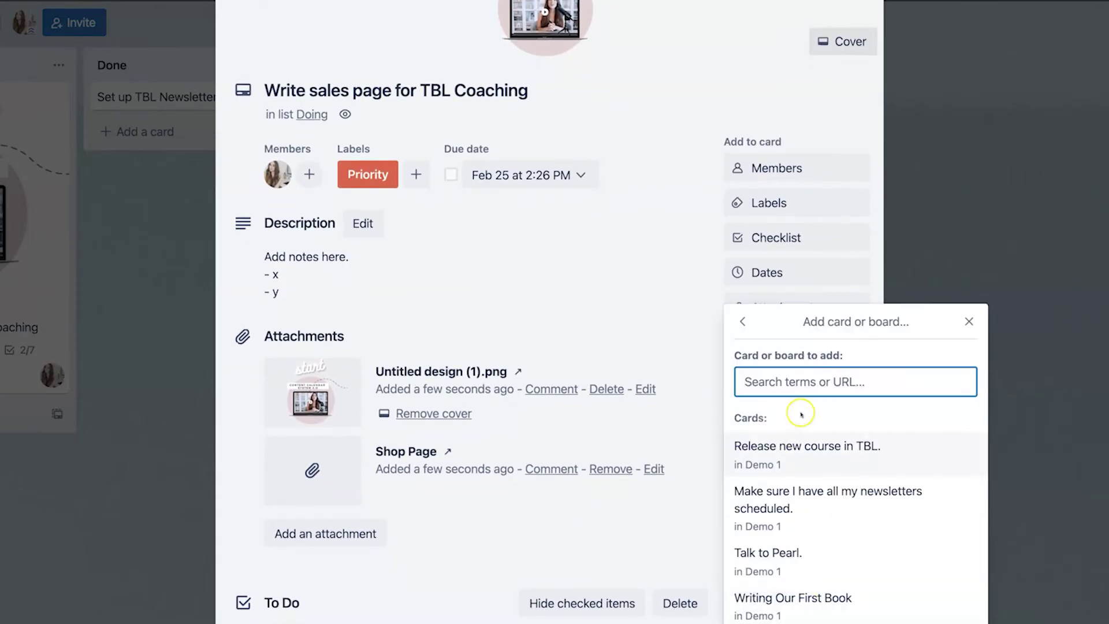
left_click(813, 553)
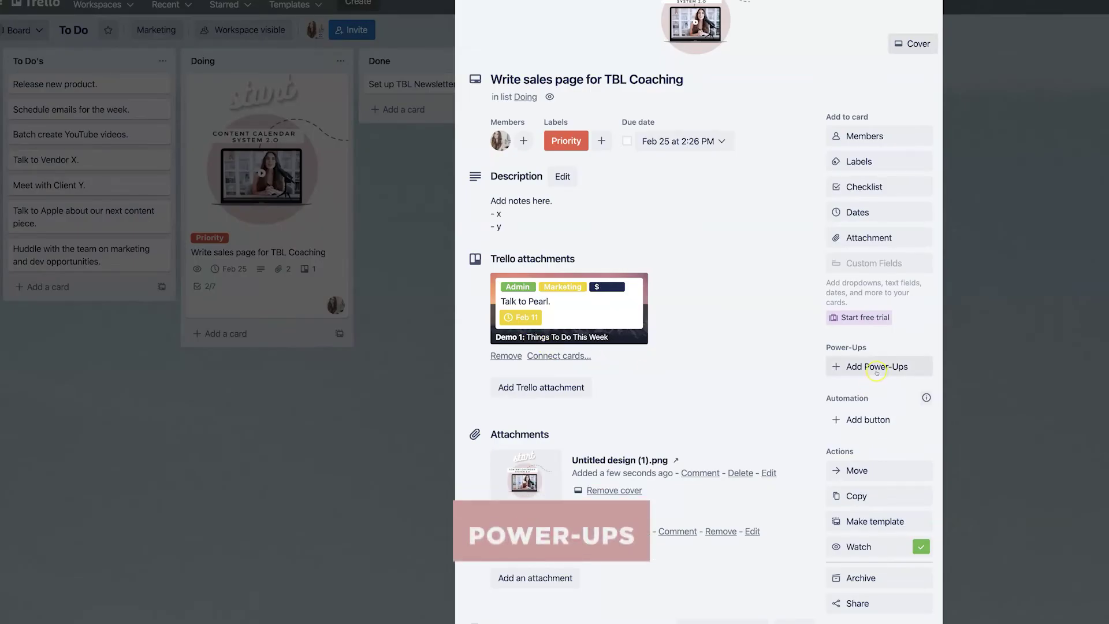
Search the Power-Ups directory for 'calendar', add the Calendar Power-Up, and return to the To Do board.
left_click(884, 370)
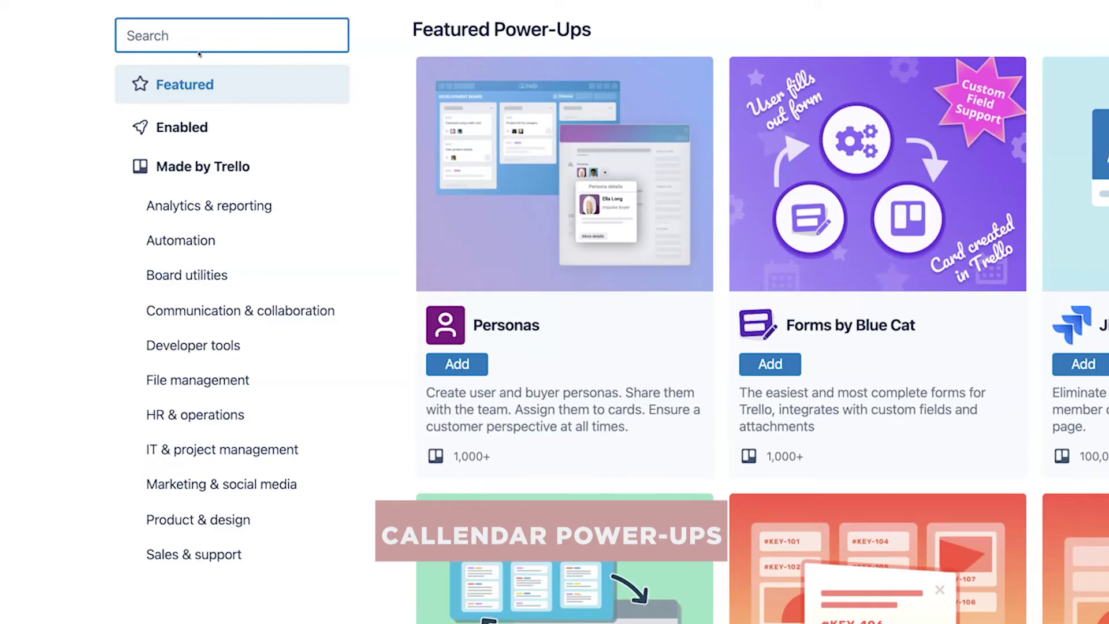
left_click(183, 34)
type("cal")
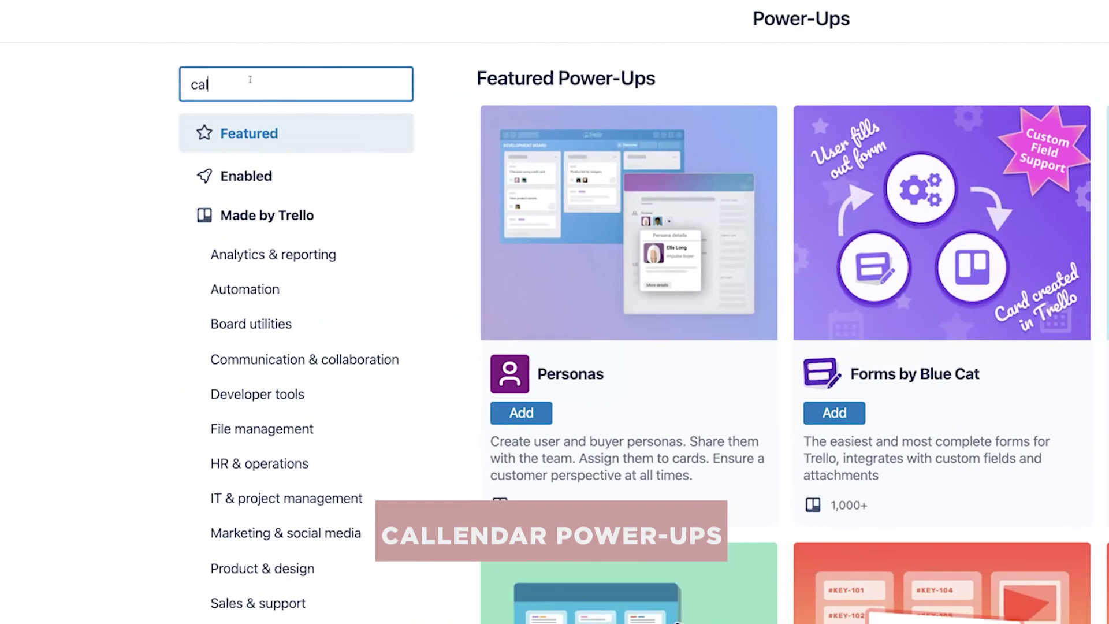
type("endar")
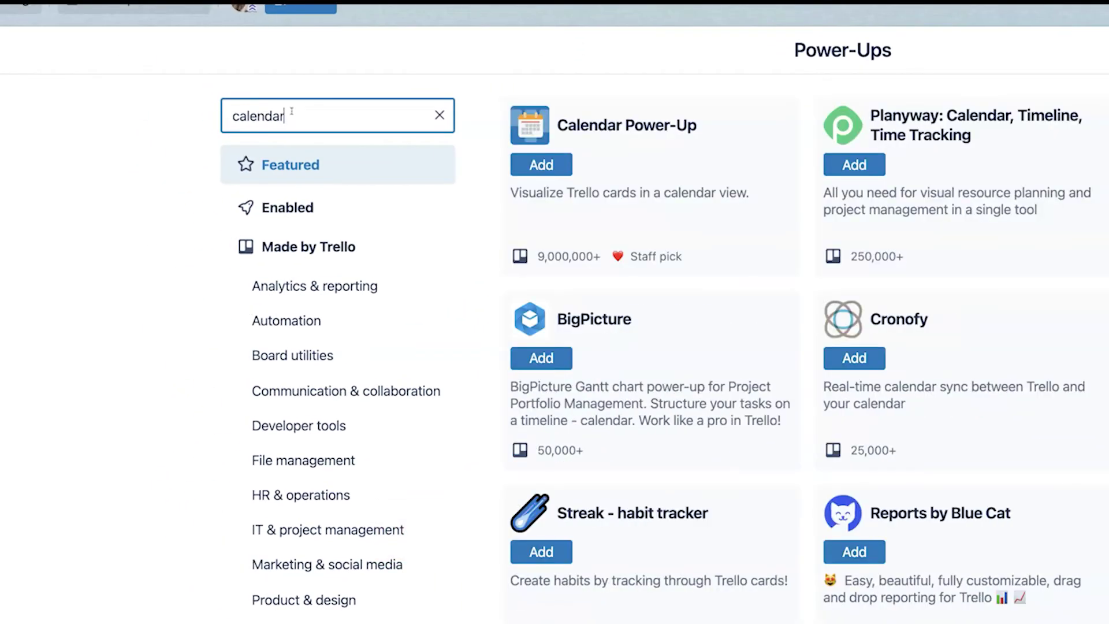
left_click(543, 166)
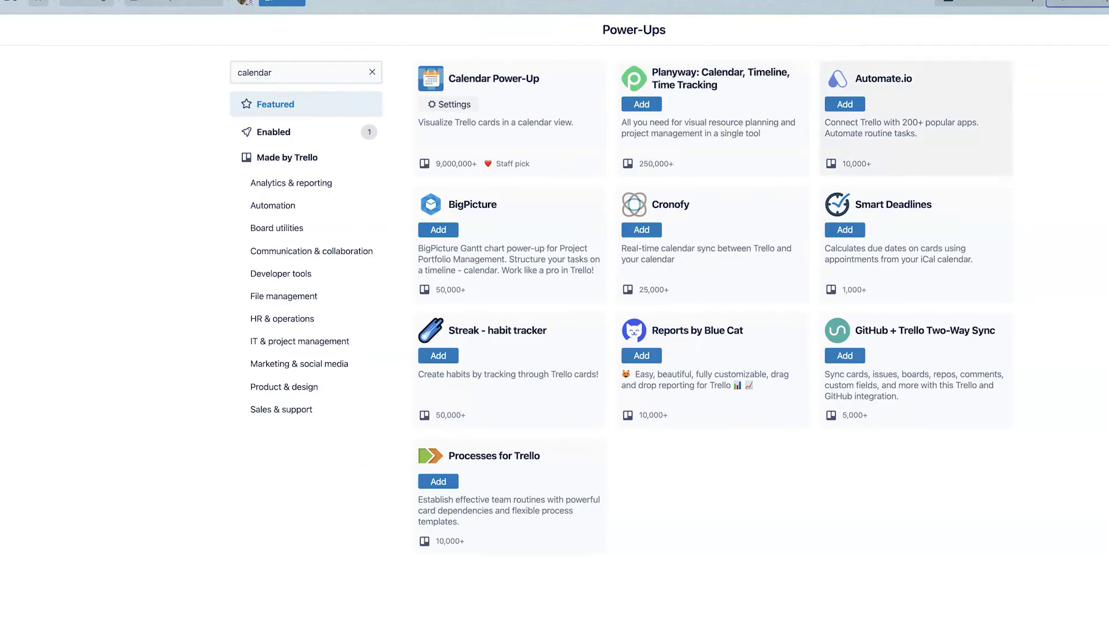
key("Escape")
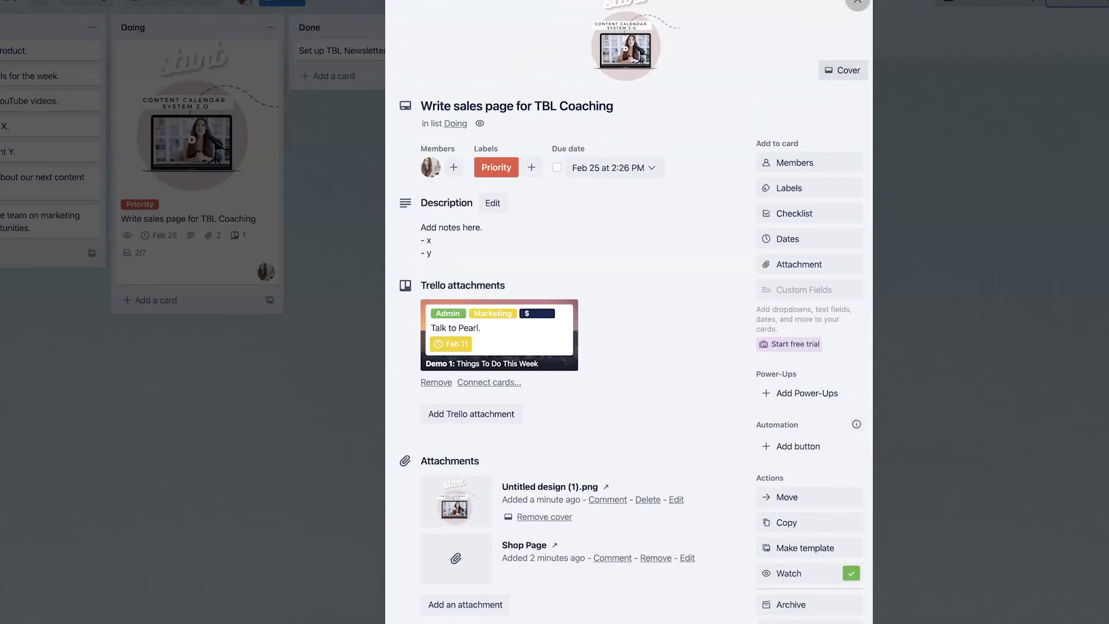
left_click(856, 5)
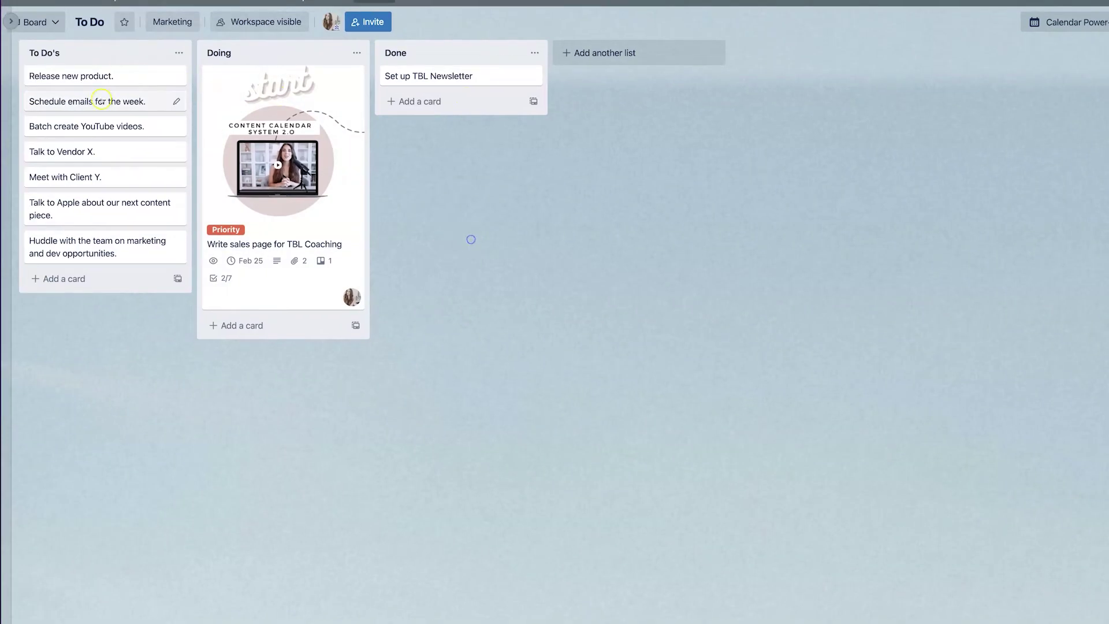
Set February due dates on the To Do's cards, Feb 14 for Meet with Client Y through Feb 18 for Release new product.
mouse_move(168, 76)
left_click(174, 76)
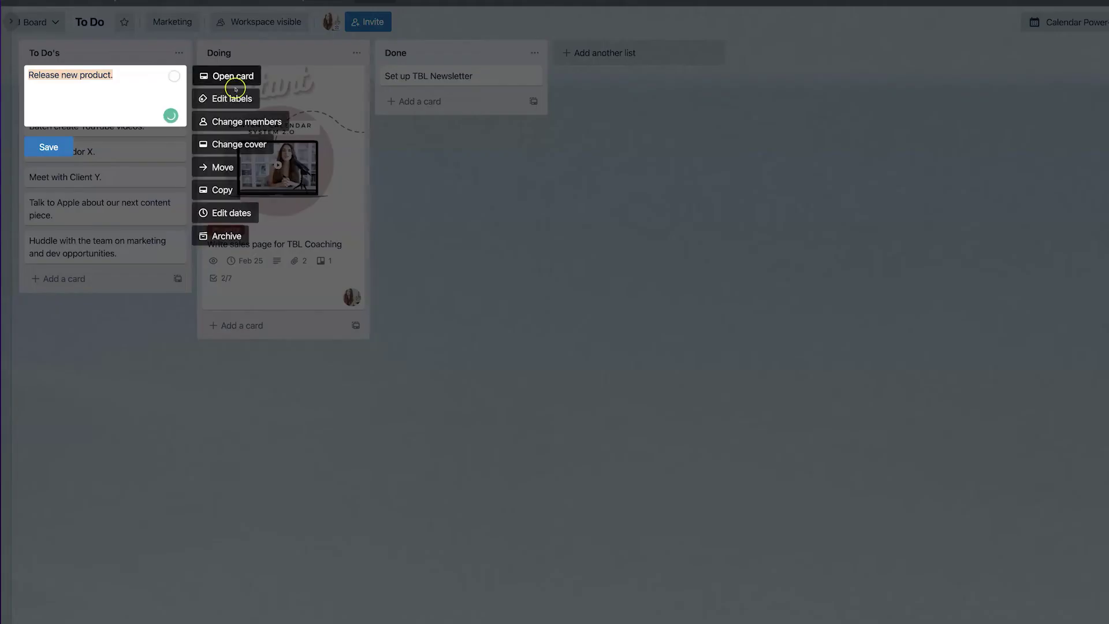
left_click(225, 212)
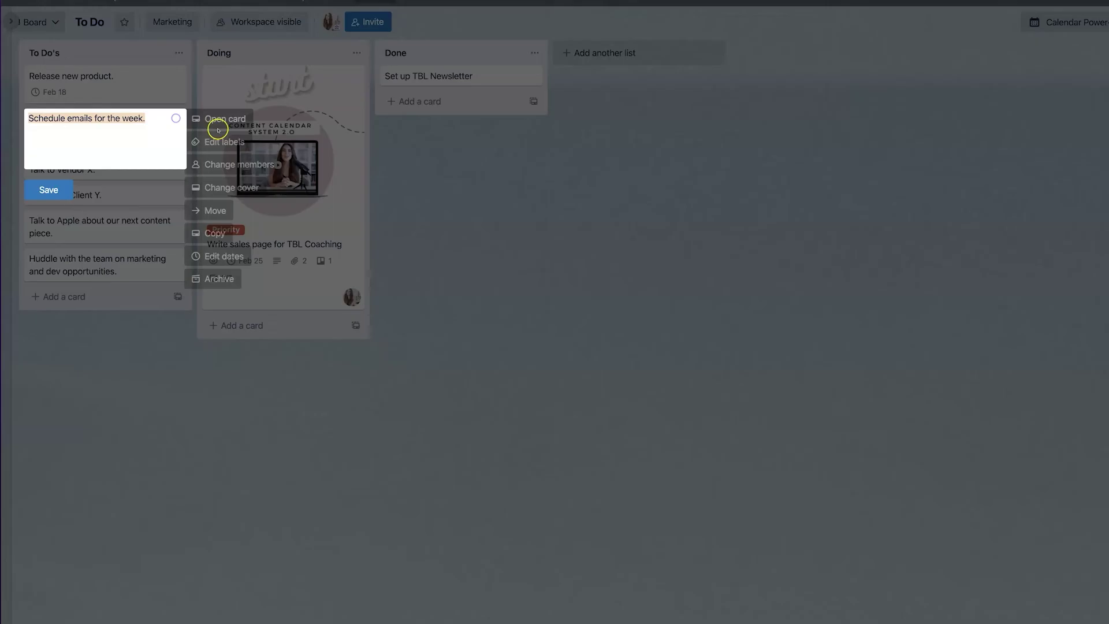
left_click(225, 255)
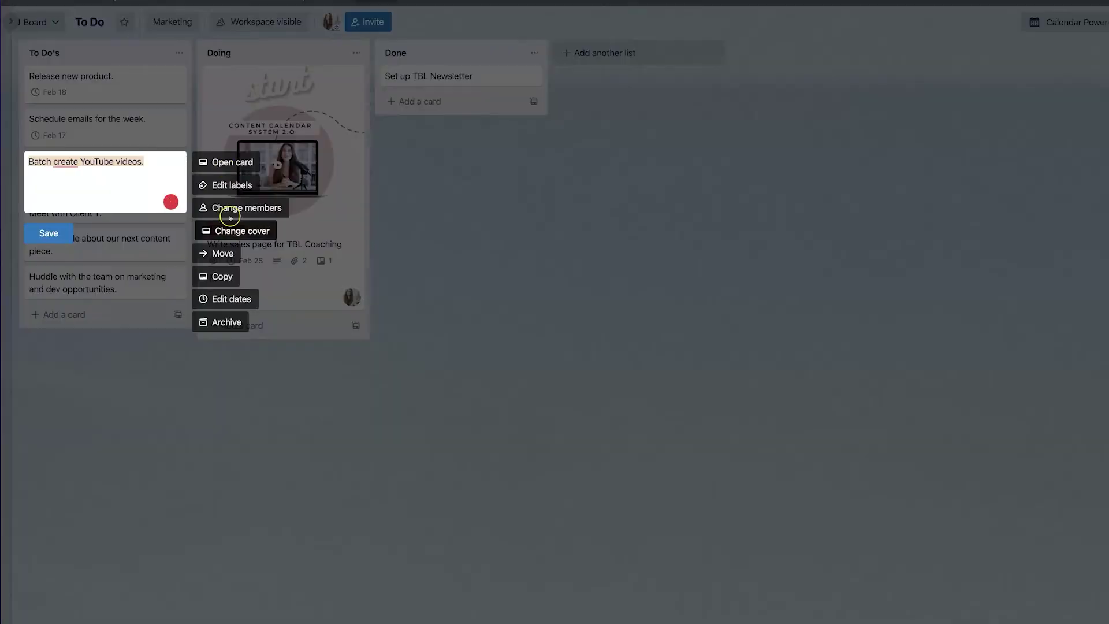
left_click(225, 298)
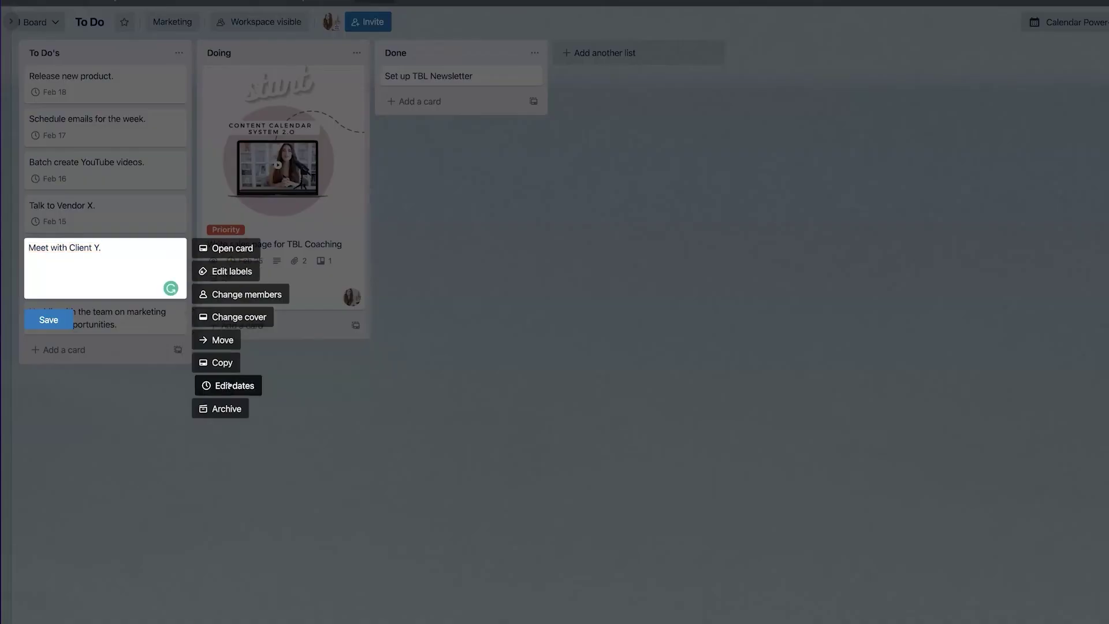
left_click(217, 385)
left_click(61, 324)
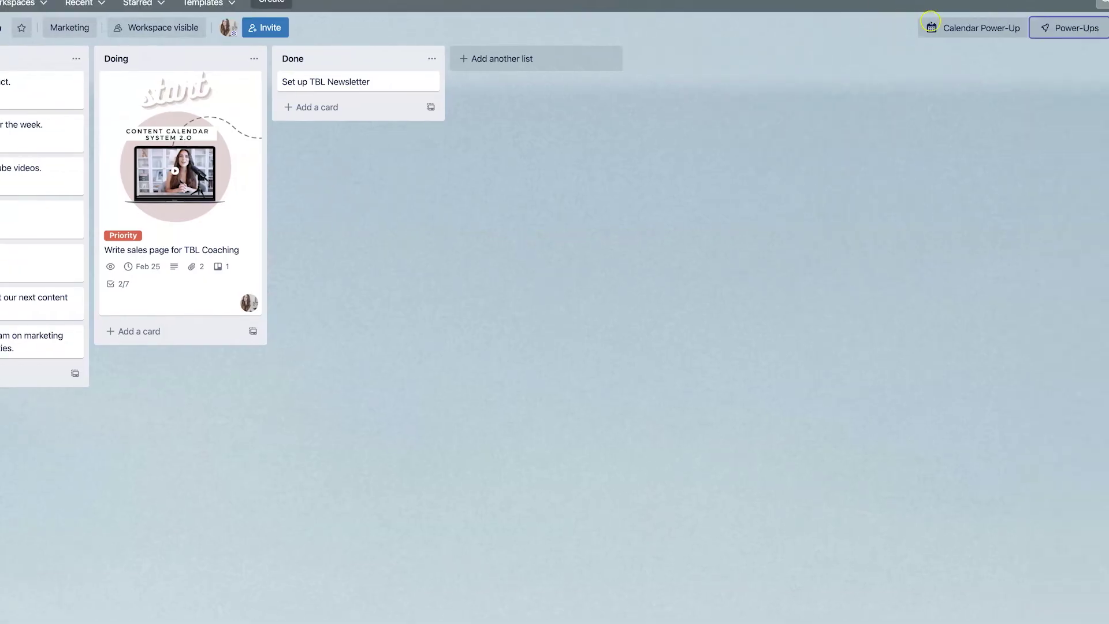
left_click(968, 29)
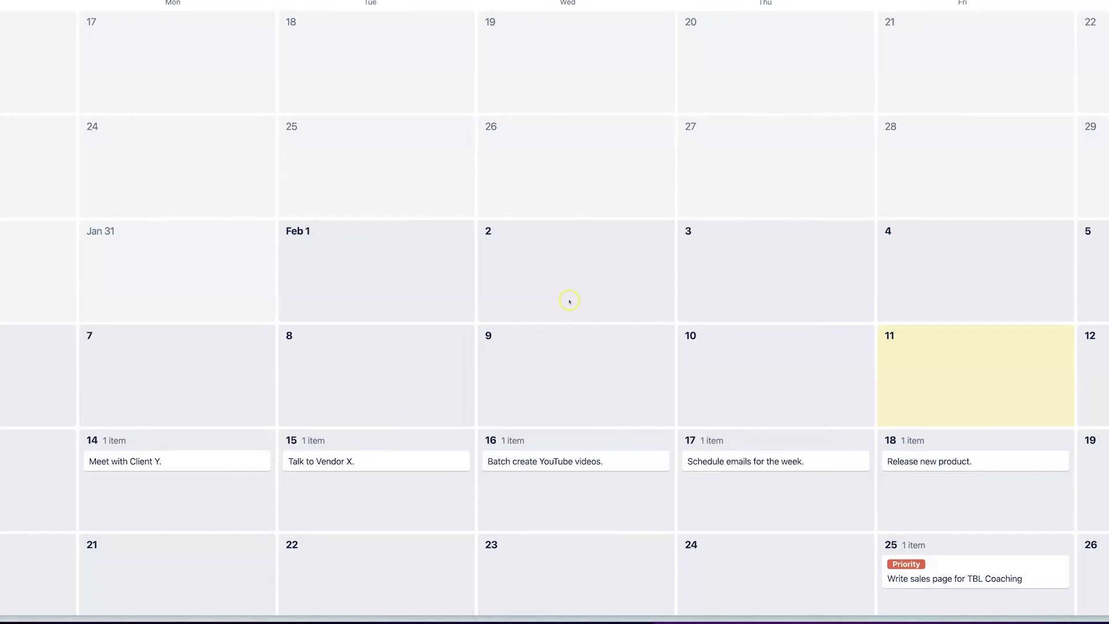
Drag Meet with Client Y from Feb 14 to Feb 15 on the calendar.
scroll(566, 302, "down", 5)
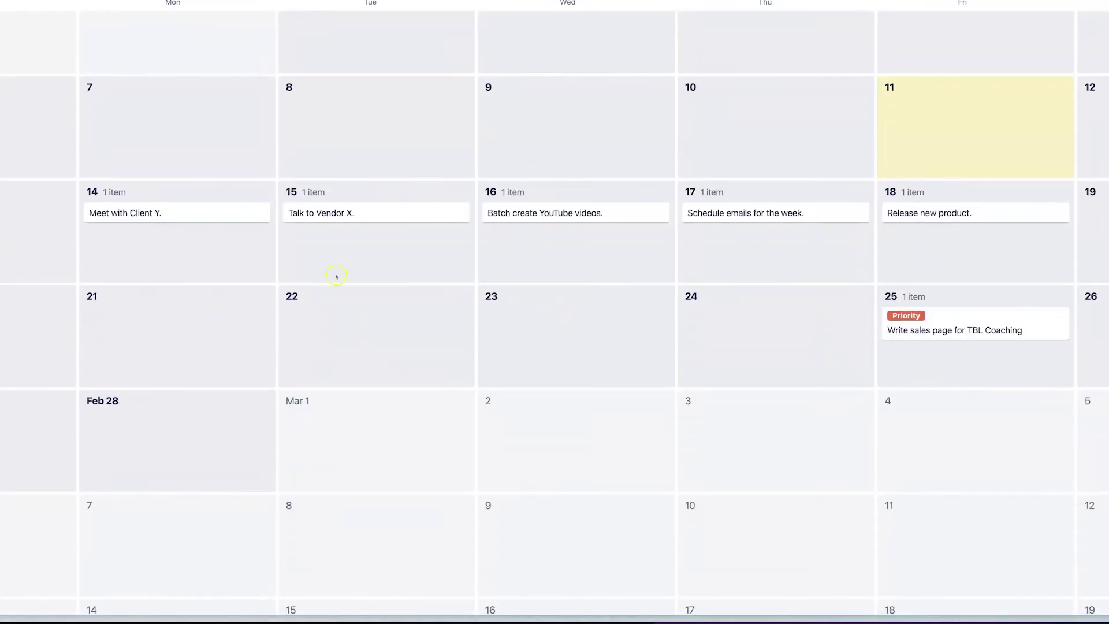
left_click_drag(173, 215, 363, 242)
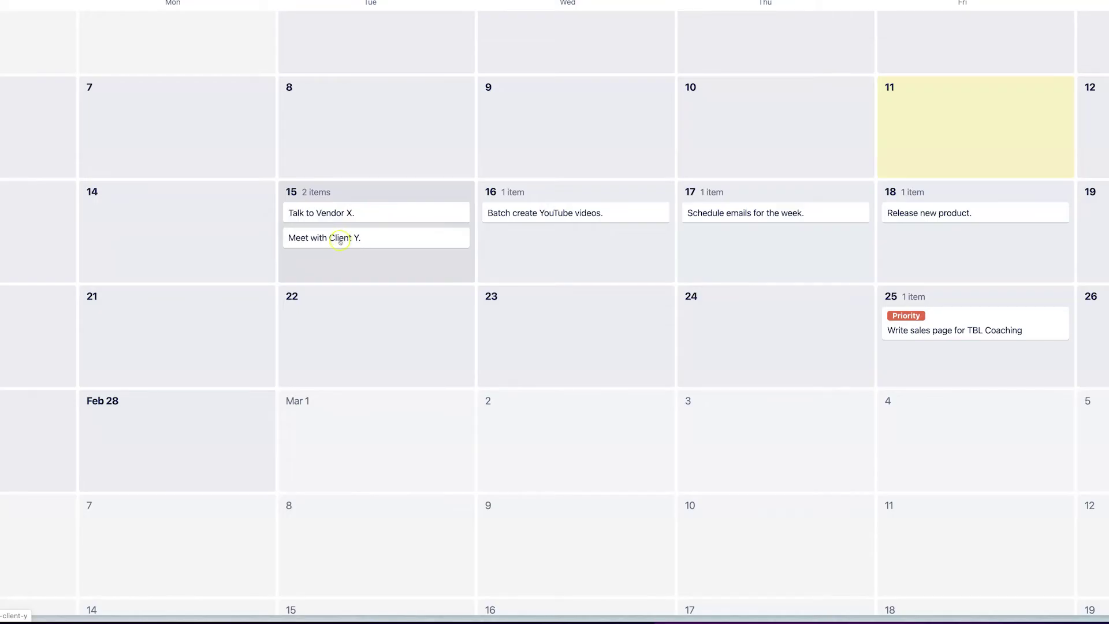
left_click(340, 240)
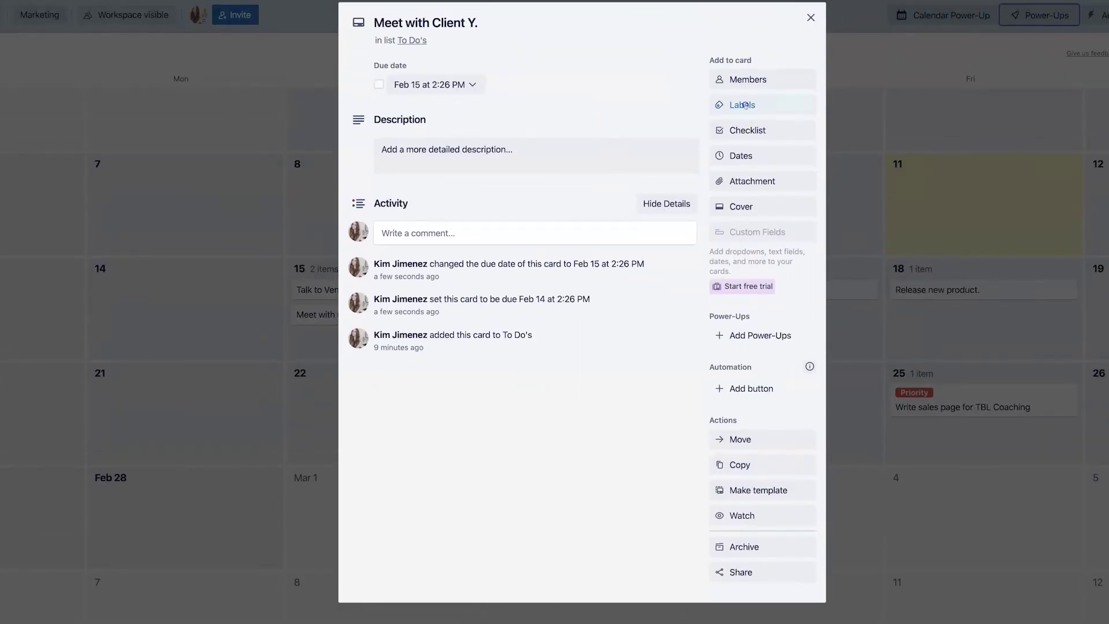
Tag Meet with Client Y with the Admin and Marketing labels.
left_click(745, 105)
left_click(780, 210)
left_click(783, 233)
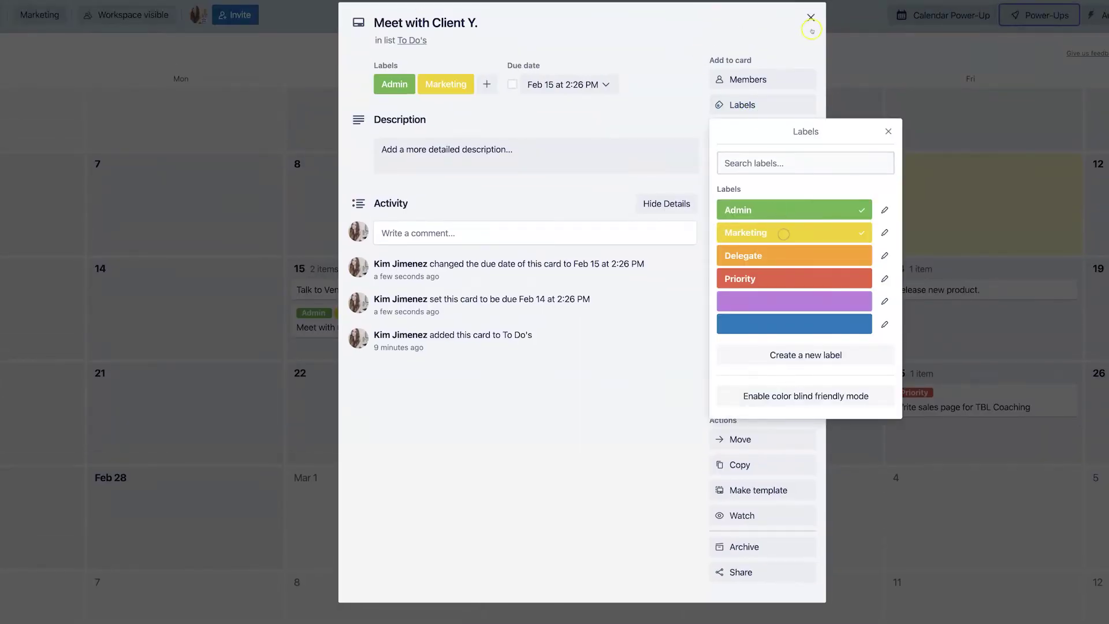
left_click(811, 18)
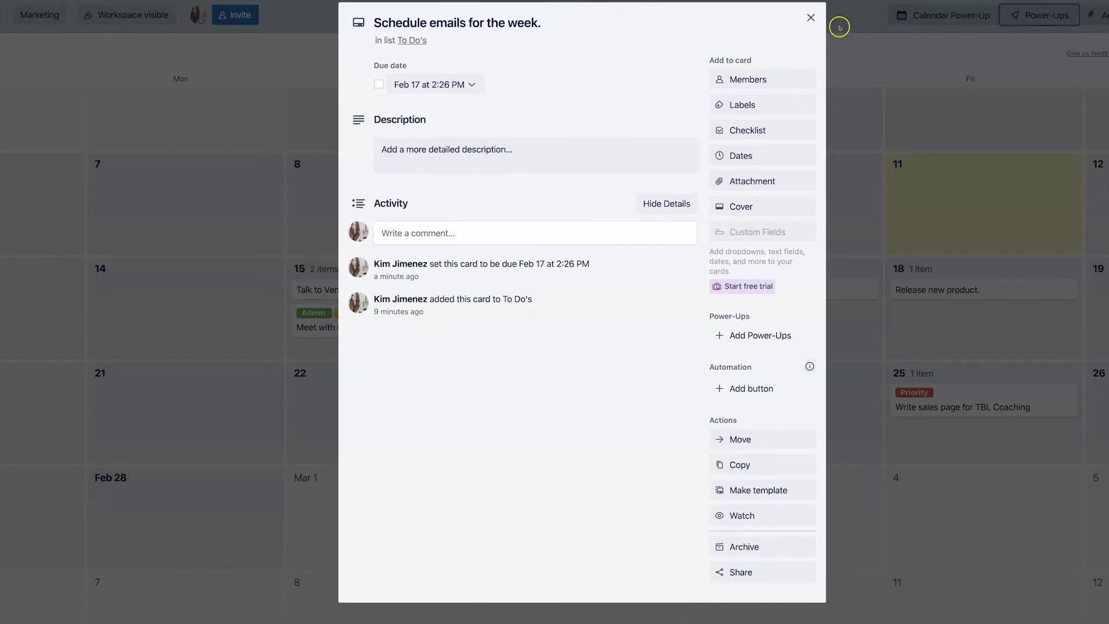
left_click(811, 18)
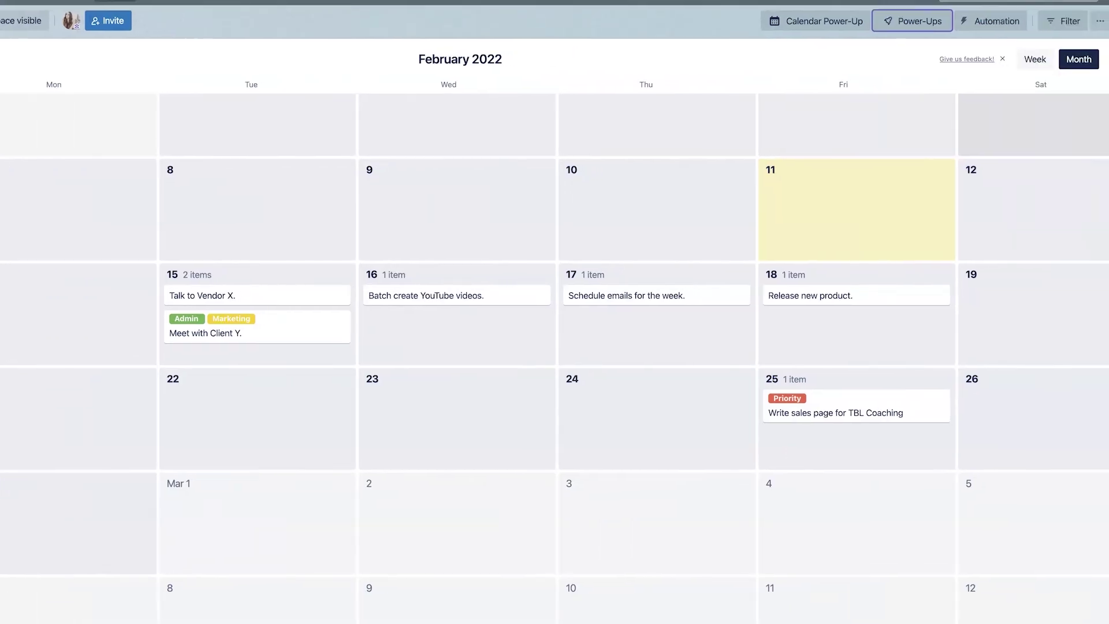
In the Feb 20–26 week view, move the New task card from Feb 21 to Feb 23.
left_click(1033, 59)
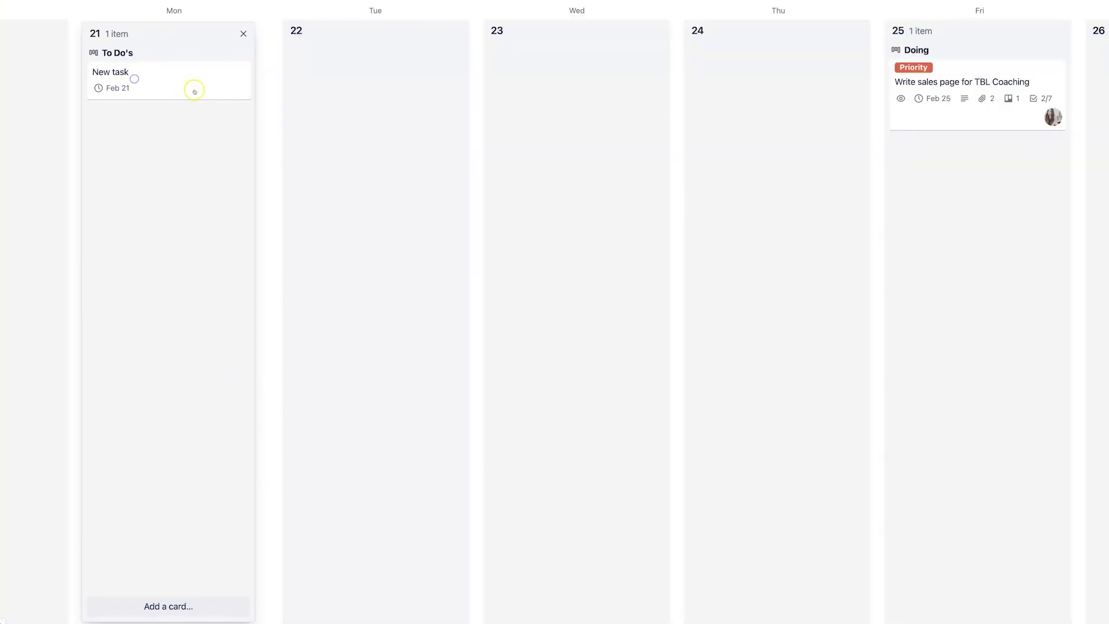
left_click(195, 92)
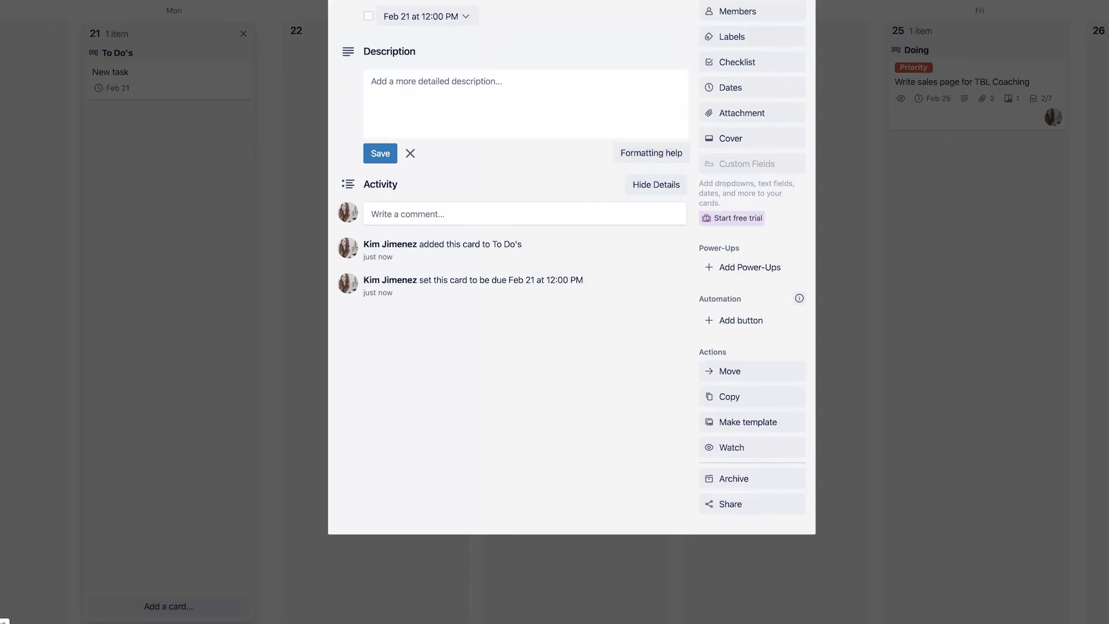
key("Escape")
left_click_drag(116, 71, 518, 131)
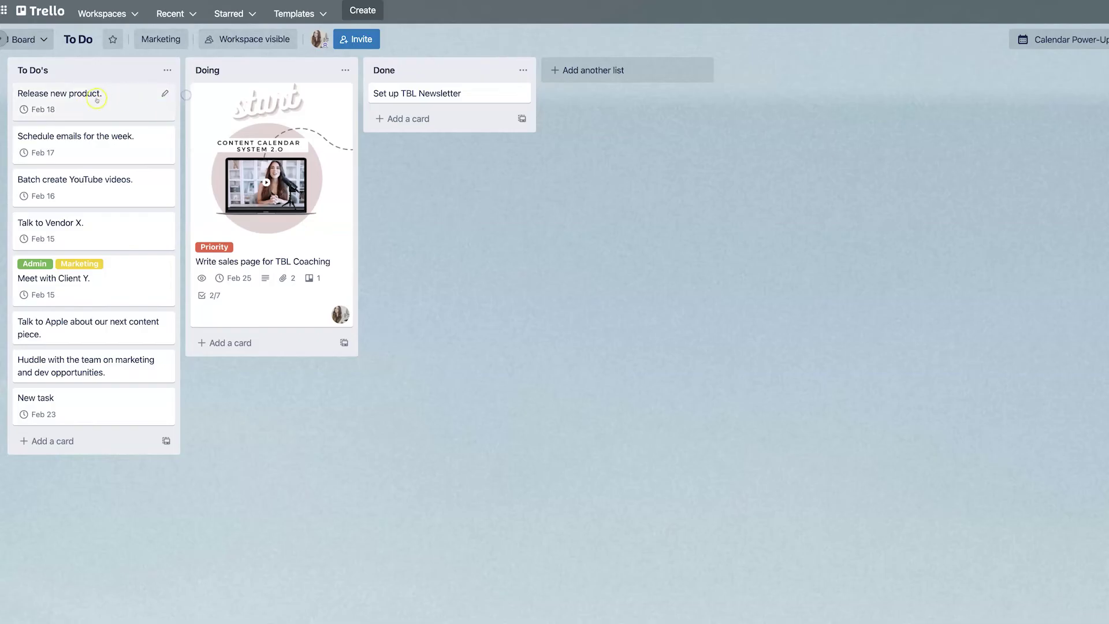
Move the Release new product card to the top of the Doing list.
left_click_drag(166, 92, 415, 97)
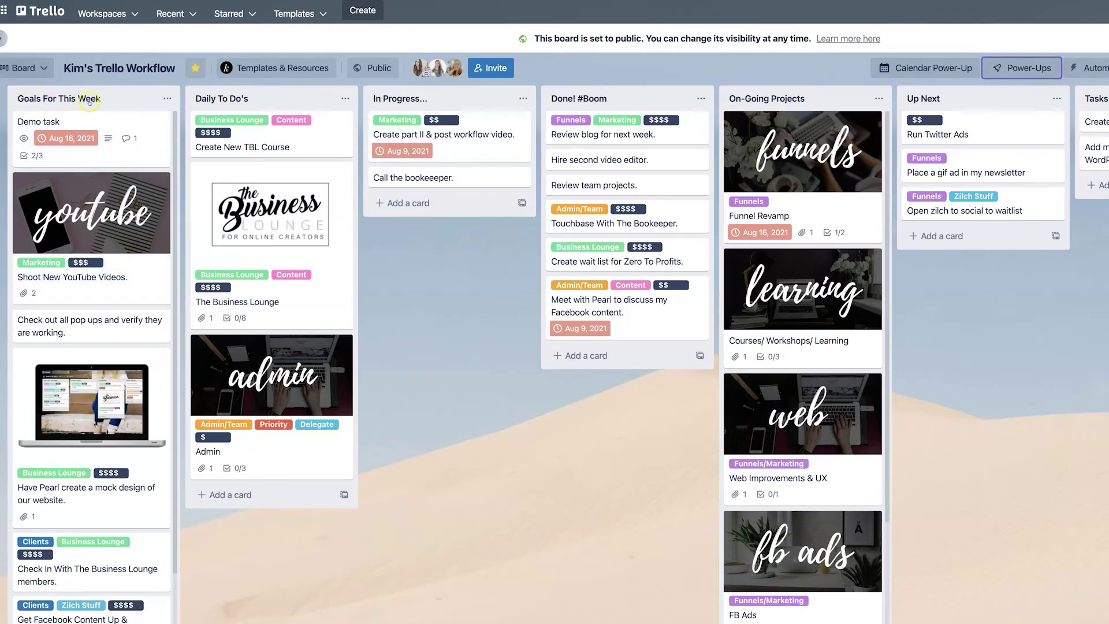
Move Create New TBL Course and The Business Lounge into Goals For This Week, then return them and Admin to Daily To Do's.
scroll(133, 377, "down", 3)
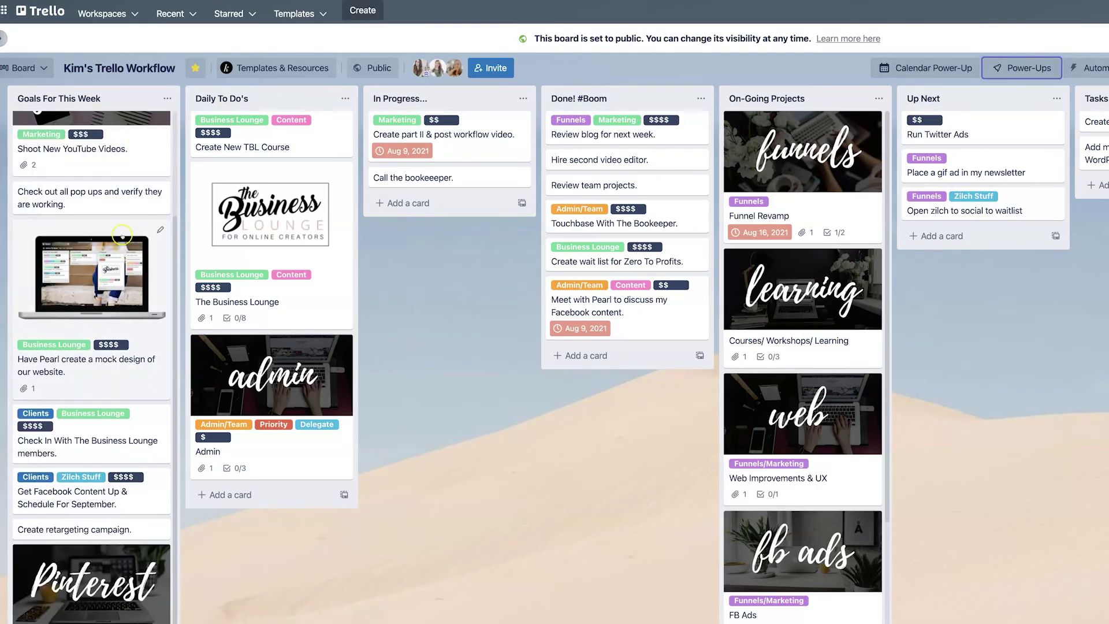
scroll(122, 235, "up", 3)
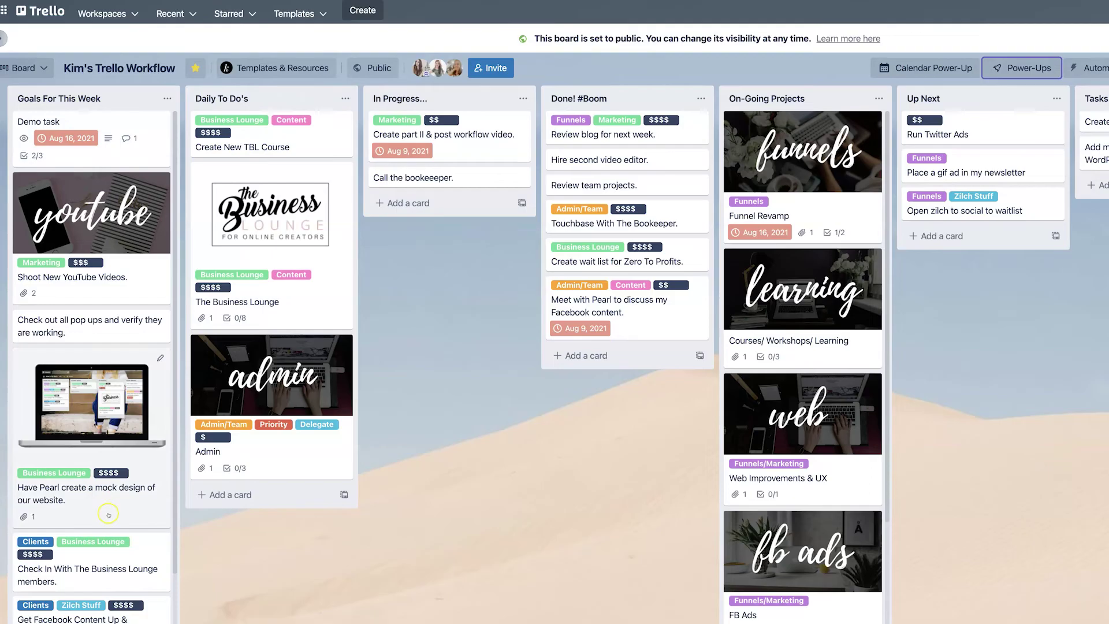
scroll(108, 514, "down", 1)
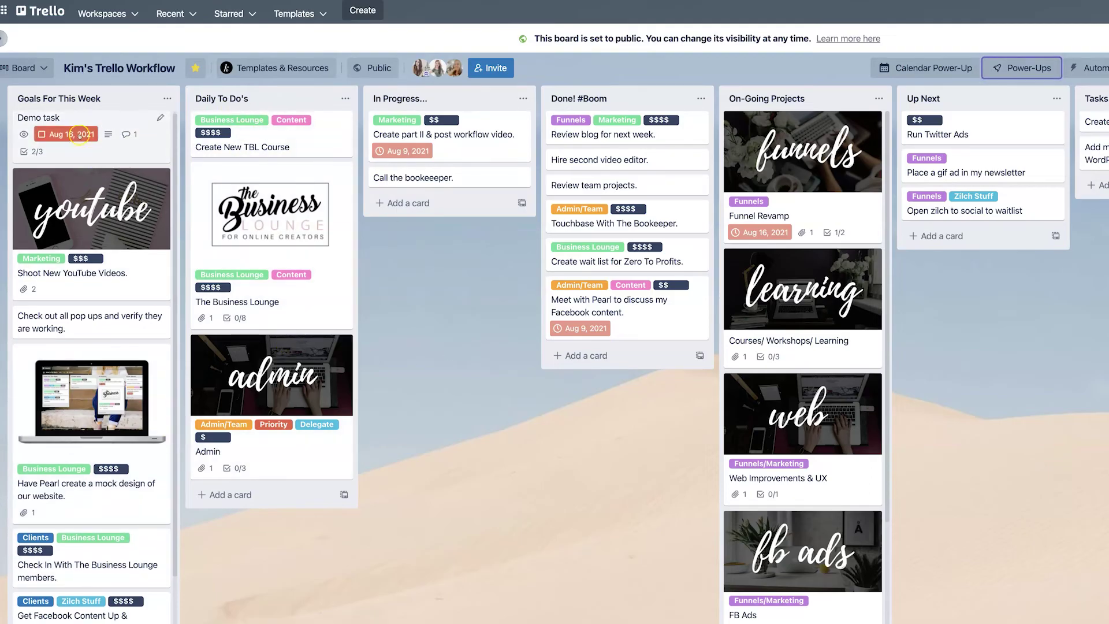
scroll(81, 131, "down", 1)
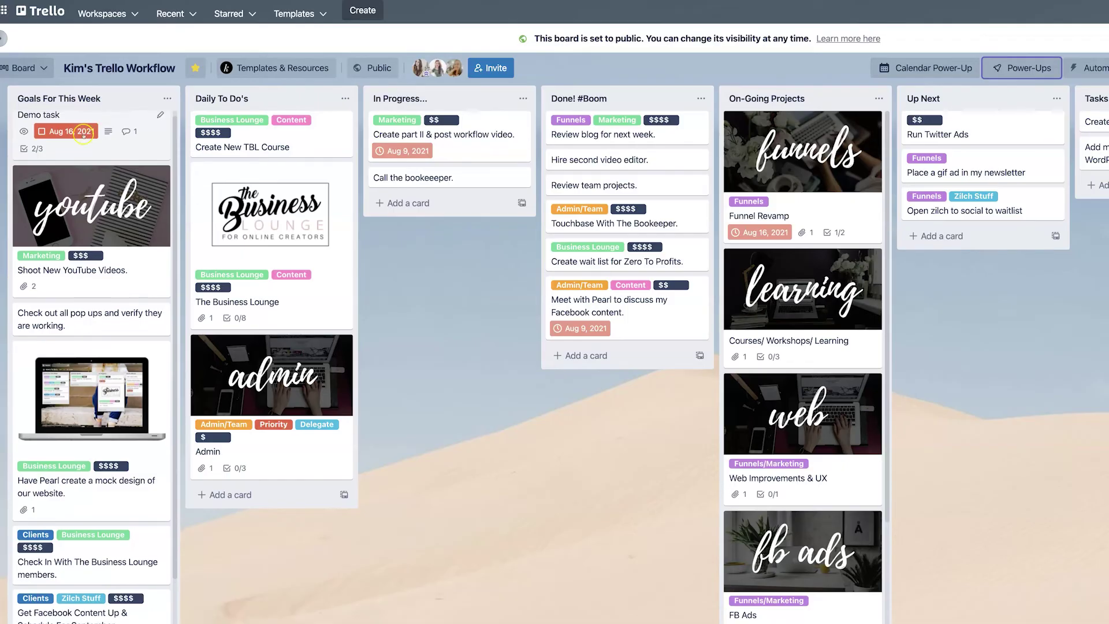
left_click_drag(294, 139, 115, 132)
left_click_drag(271, 167, 109, 249)
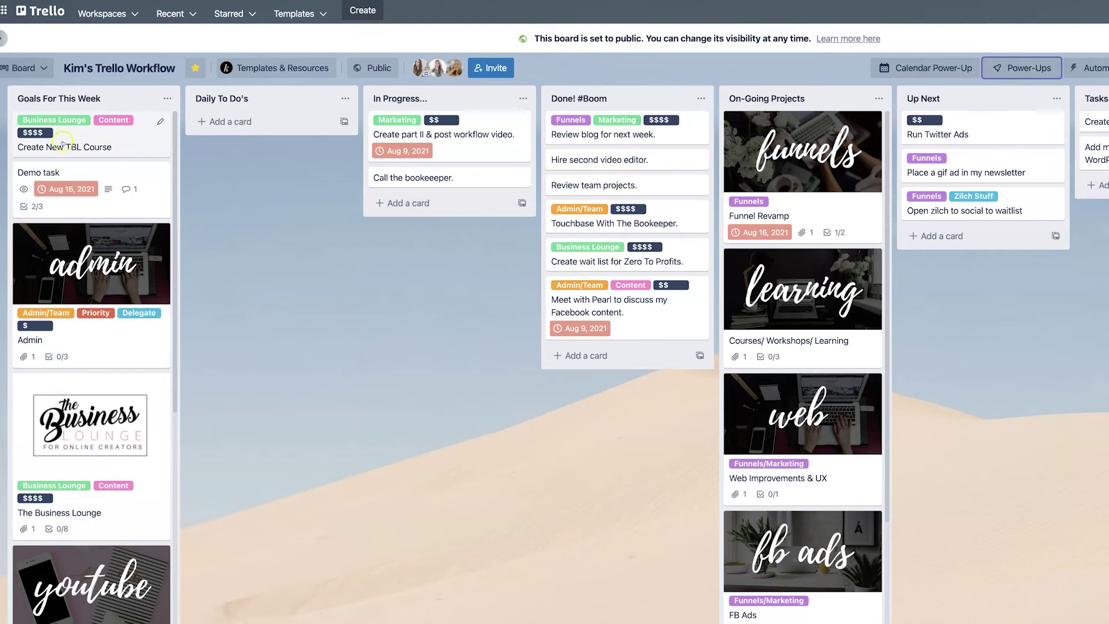
left_click_drag(63, 142, 262, 134)
left_click_drag(110, 202, 269, 193)
left_click_drag(92, 243, 282, 363)
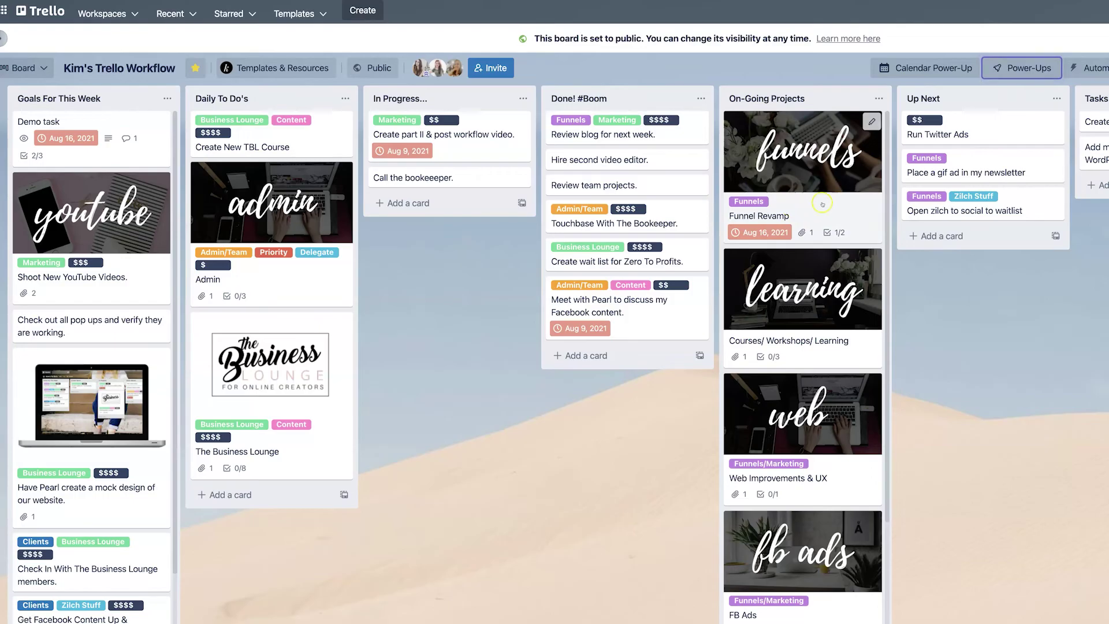
Scroll horizontally through the workflow board's remaining lists.
scroll(853, 233, "down", 4)
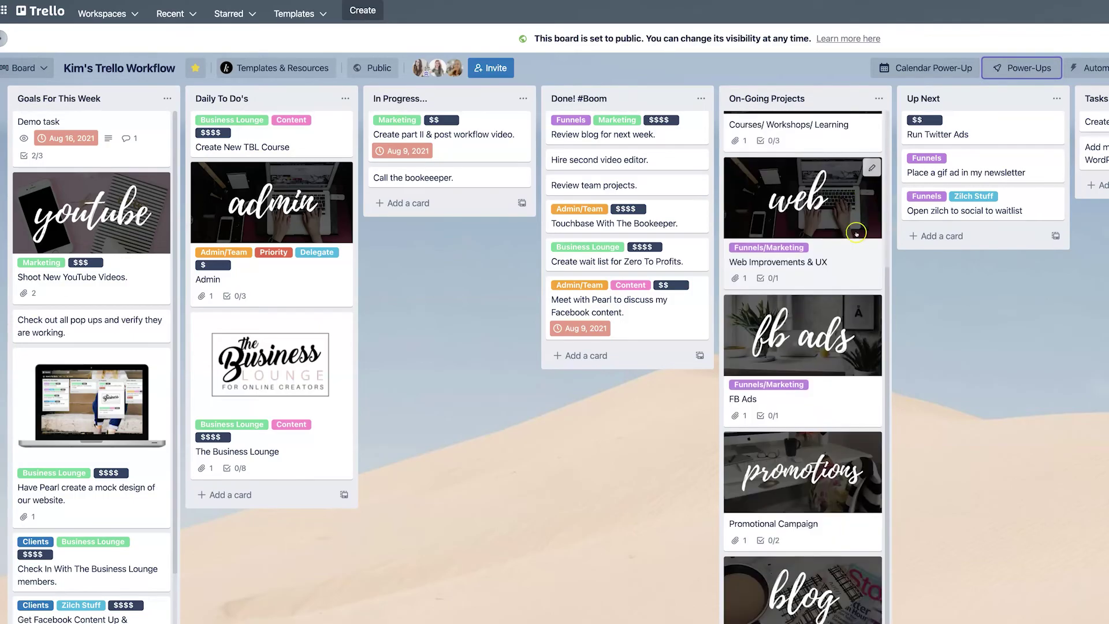
scroll(846, 230, "up", 4)
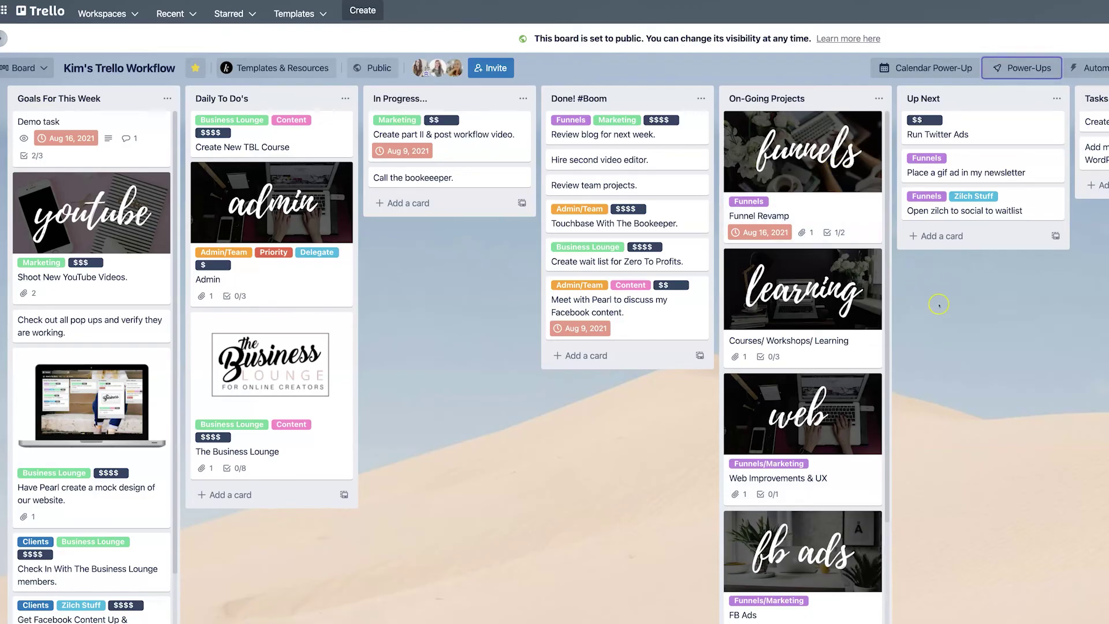
scroll(938, 304, "right", 3)
scroll(939, 305, "right", 3)
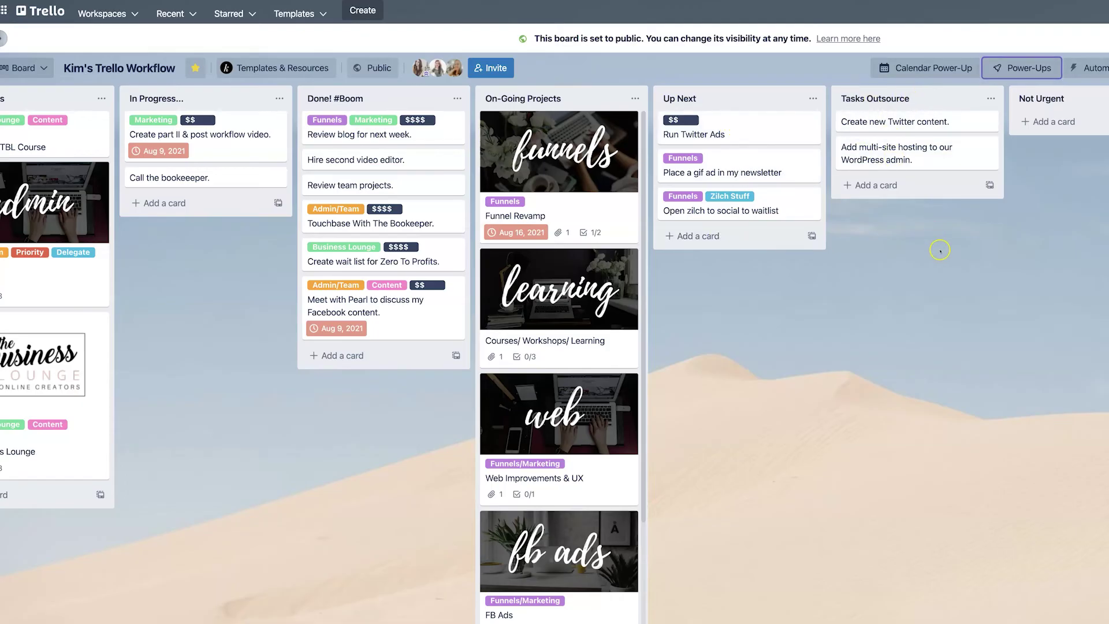
scroll(938, 247, "right", 5)
scroll(947, 154, "right", 5)
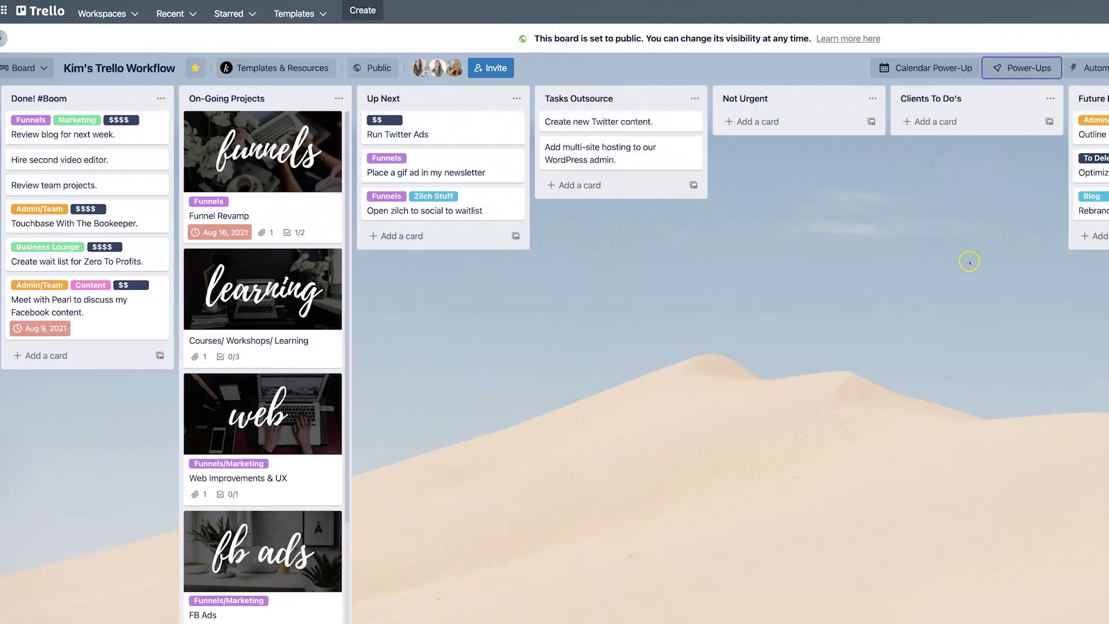
scroll(864, 193, "right", 6)
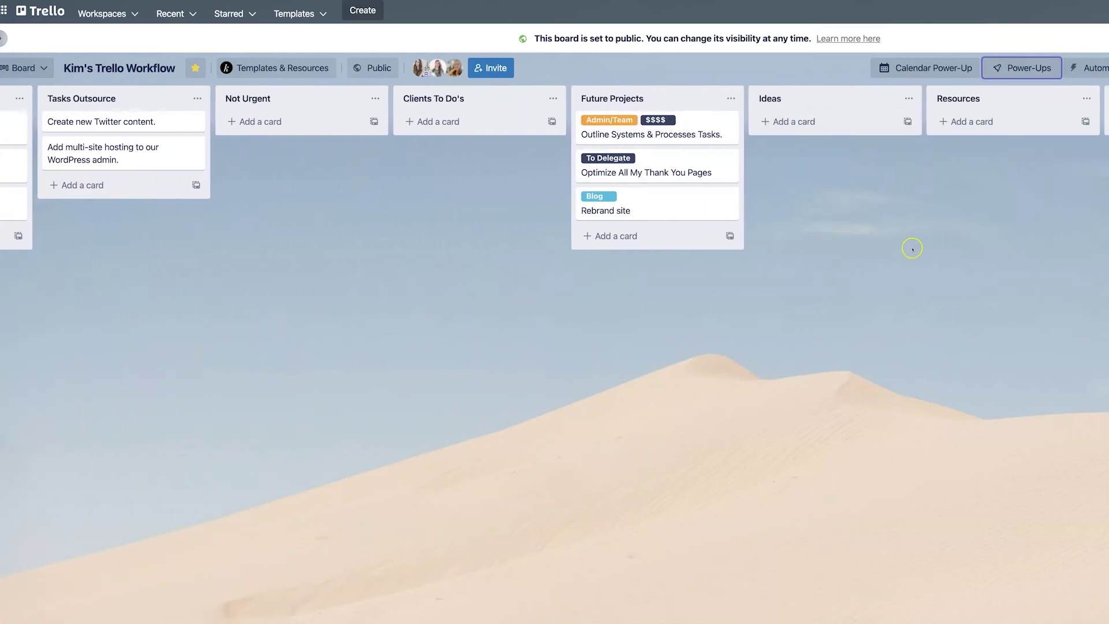
scroll(884, 191, "right", 4)
scroll(903, 191, "right", 10)
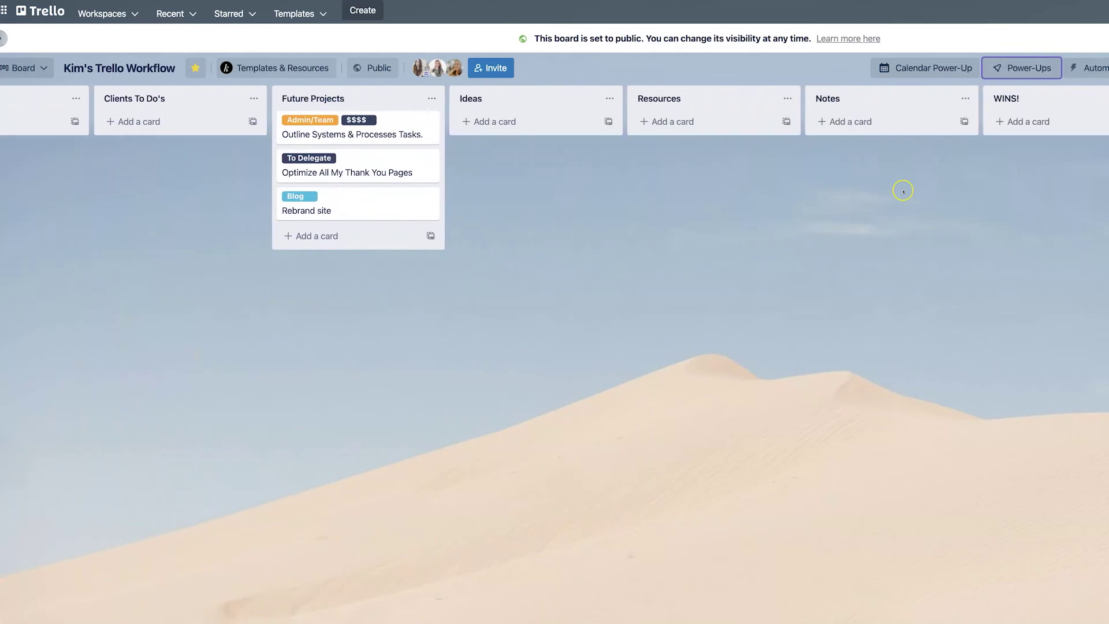
scroll(904, 192, "right", 3)
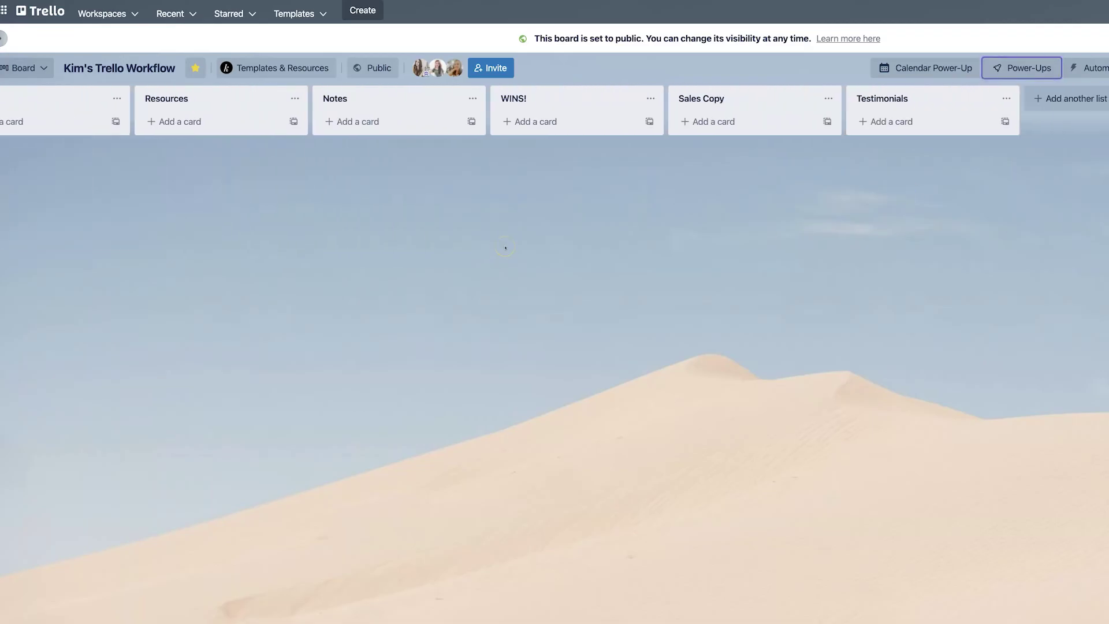
scroll(505, 247, "left", 10)
scroll(506, 243, "left", 20)
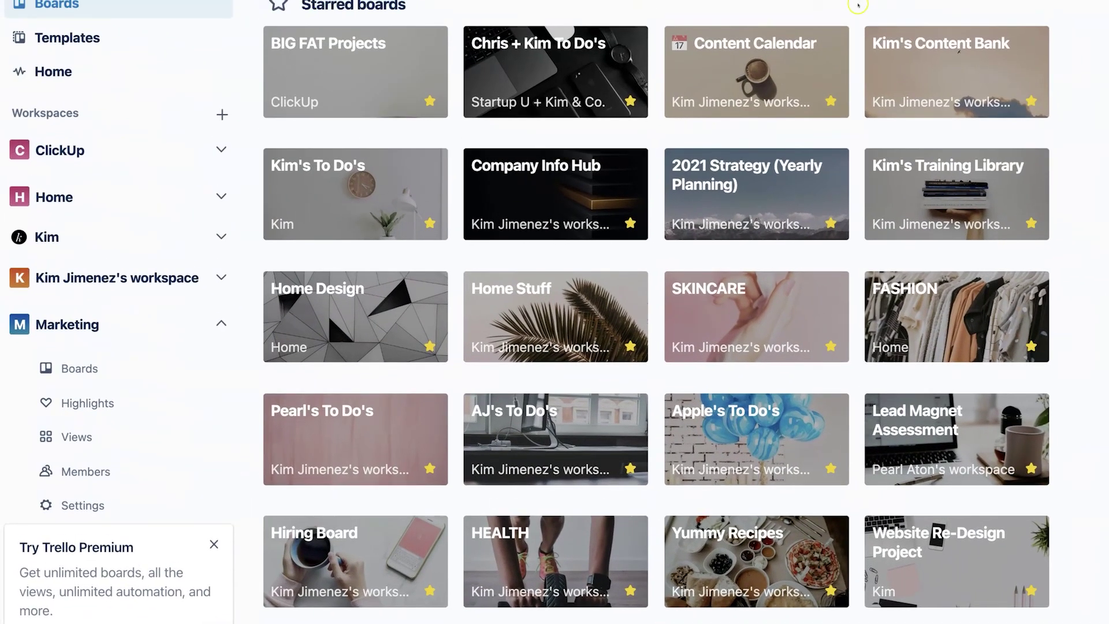
left_click(356, 61)
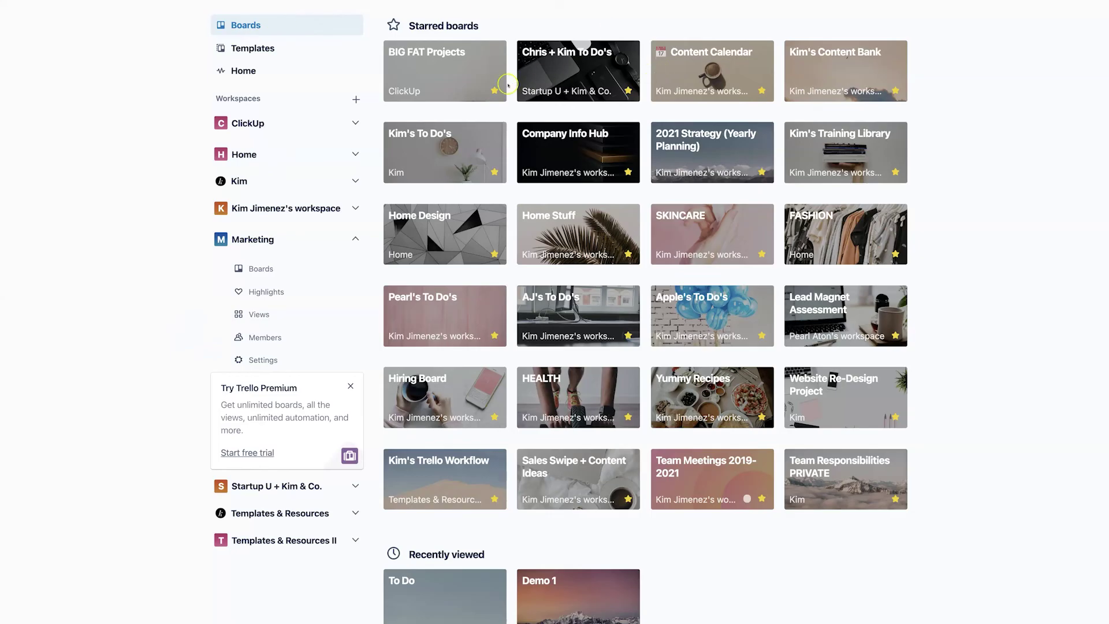
right_click(428, 66)
left_click(453, 64)
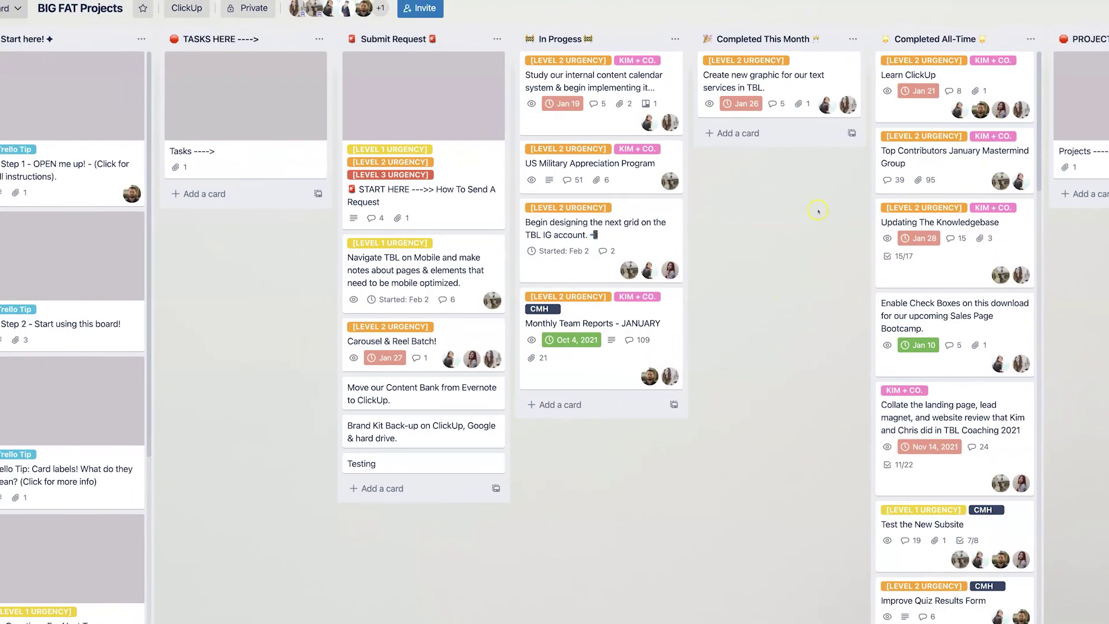
scroll(822, 217, "right", 2)
scroll(798, 206, "right", 15)
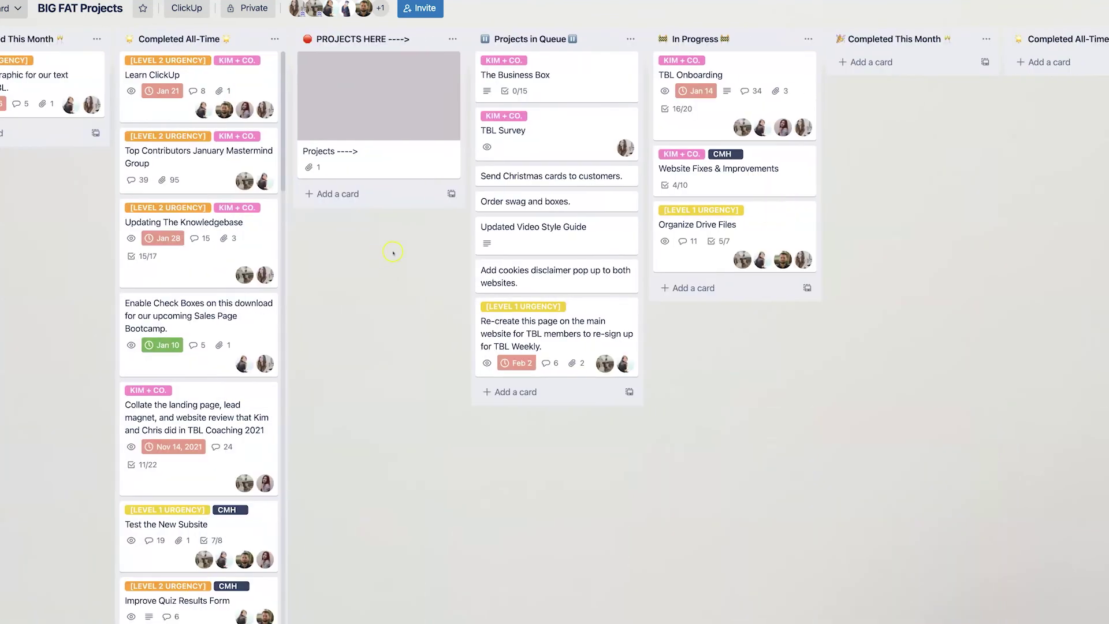
scroll(395, 250, "left", 2)
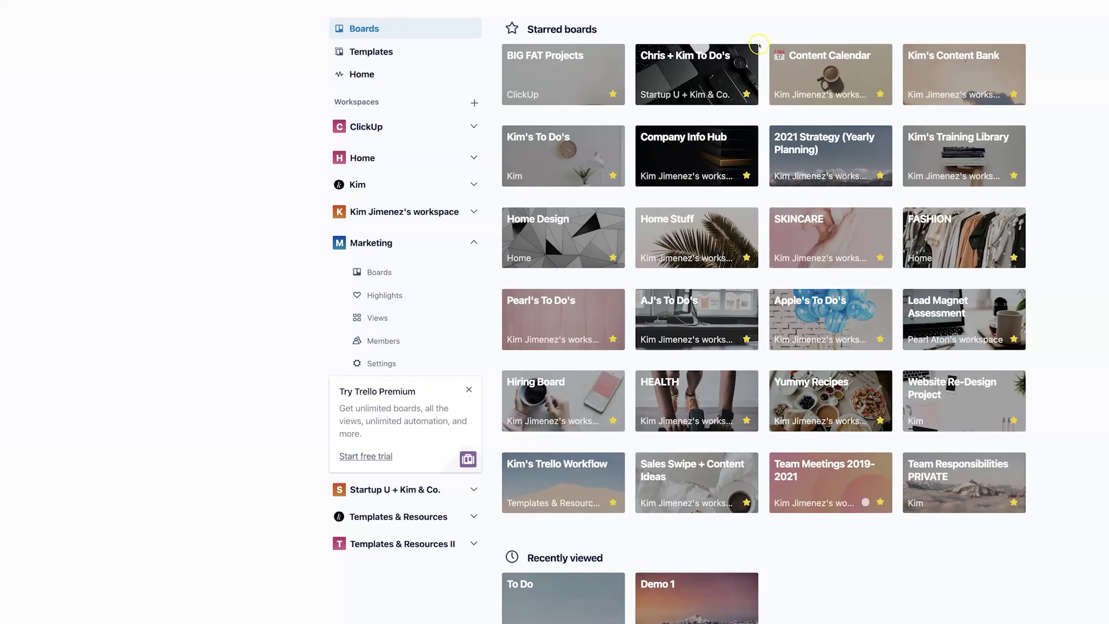
left_click(809, 70)
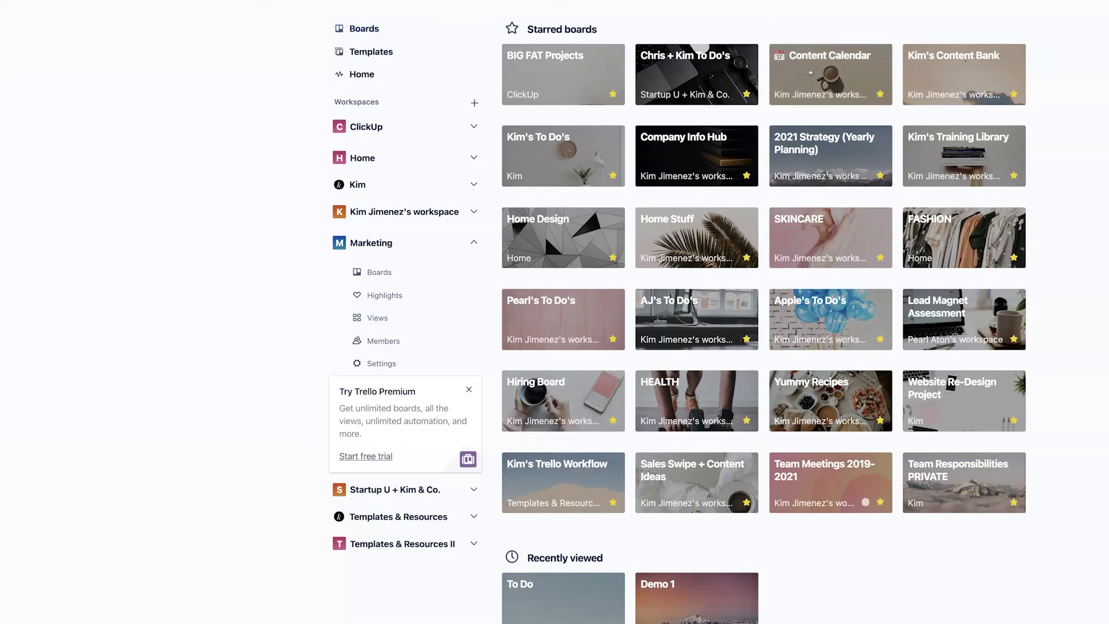
left_click(826, 74)
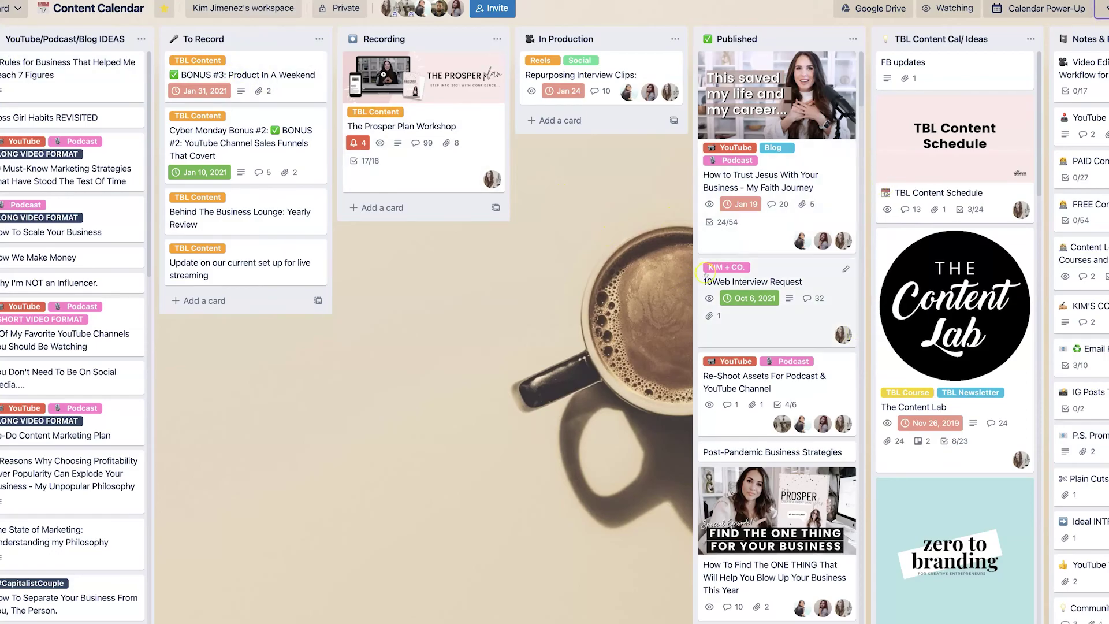
scroll(705, 272, "right", 10)
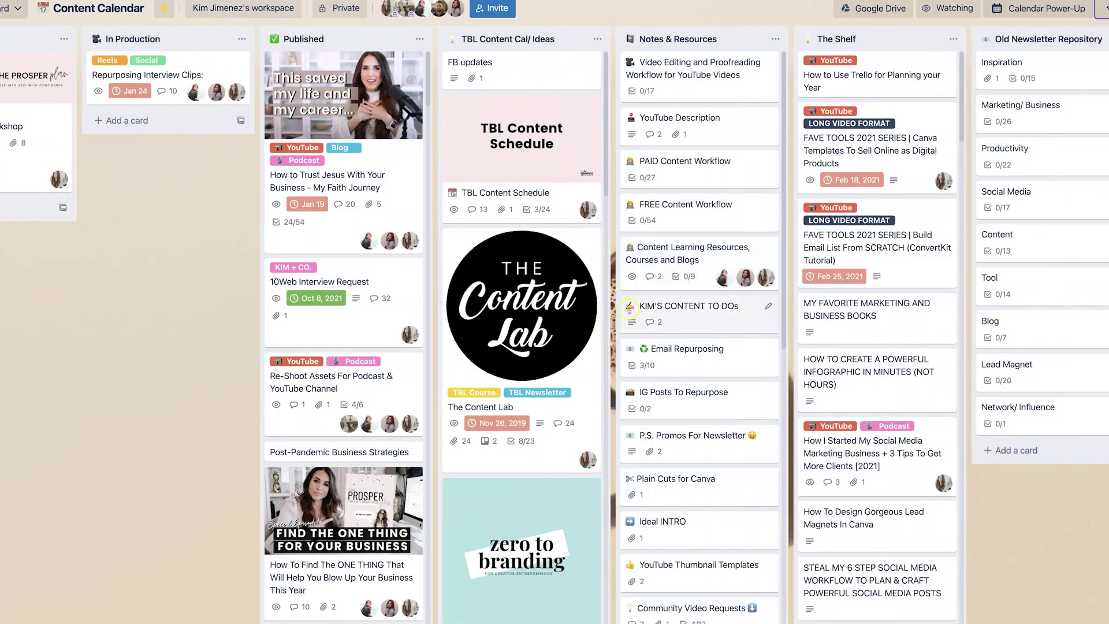
scroll(468, 215, "left", 10)
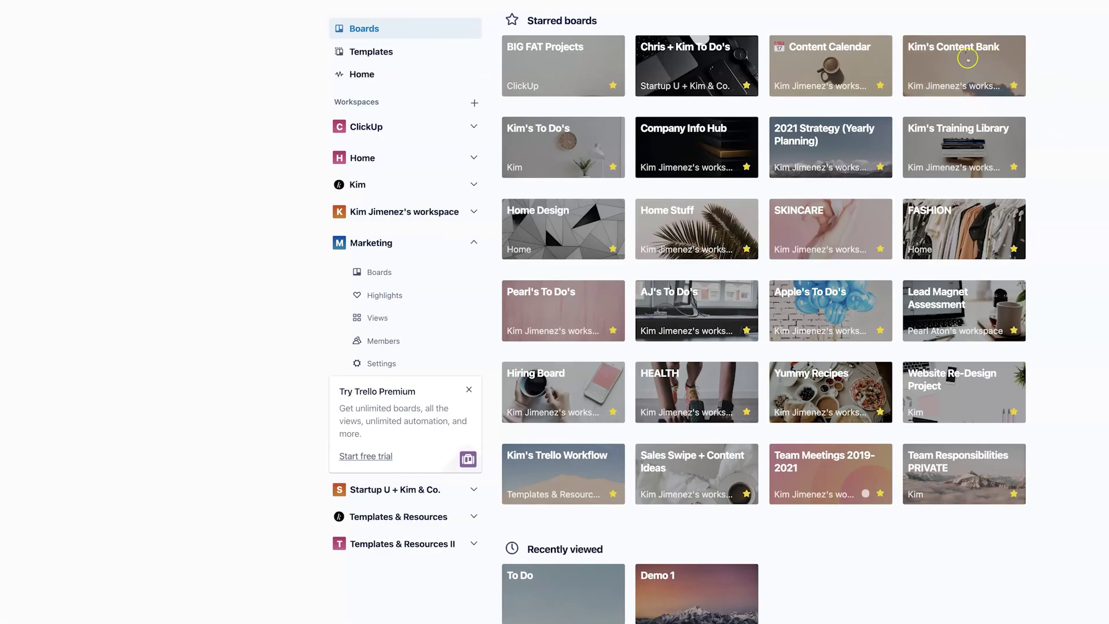
right_click(968, 58)
left_click(990, 60)
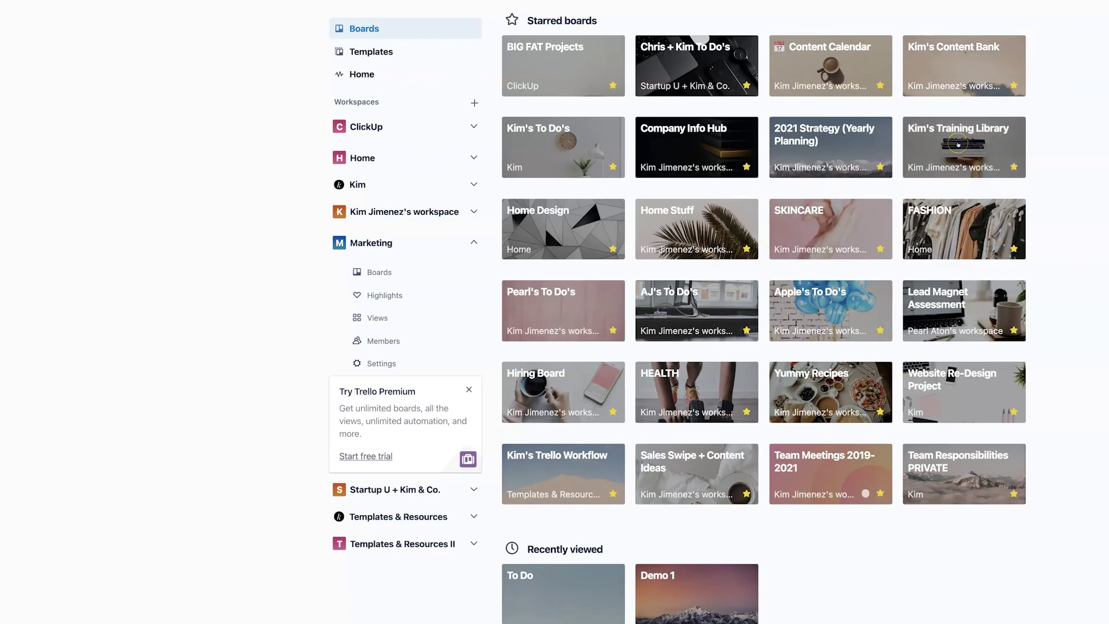
Open the Training Library board and scroll across and down through its lists.
left_click(926, 176)
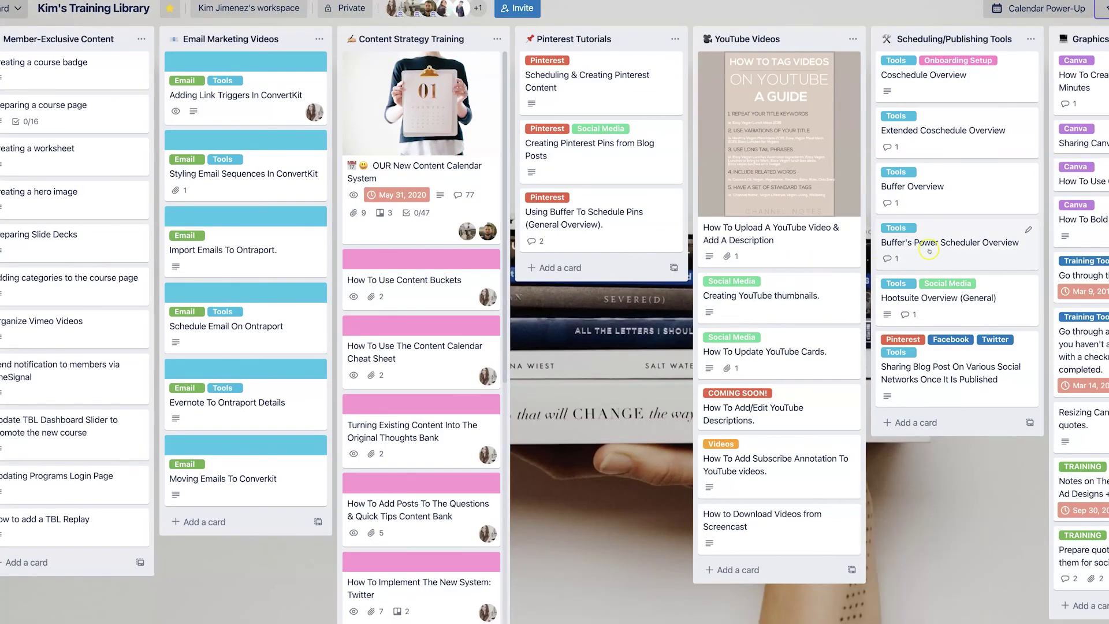
scroll(871, 183, "right", 5)
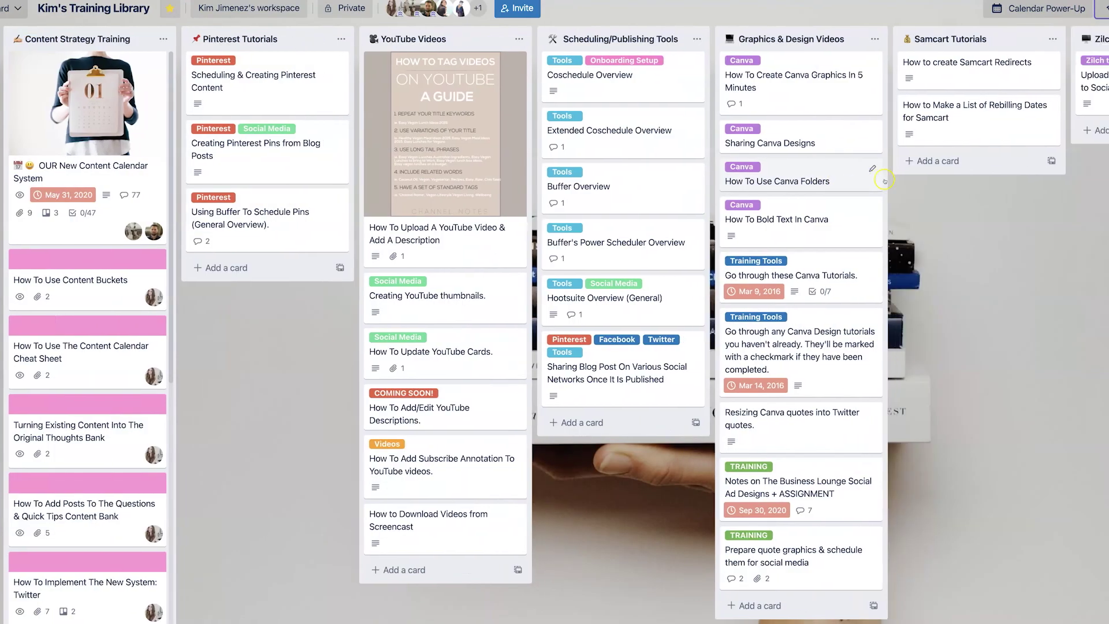
scroll(886, 181, "right", 5)
scroll(887, 180, "left", 5)
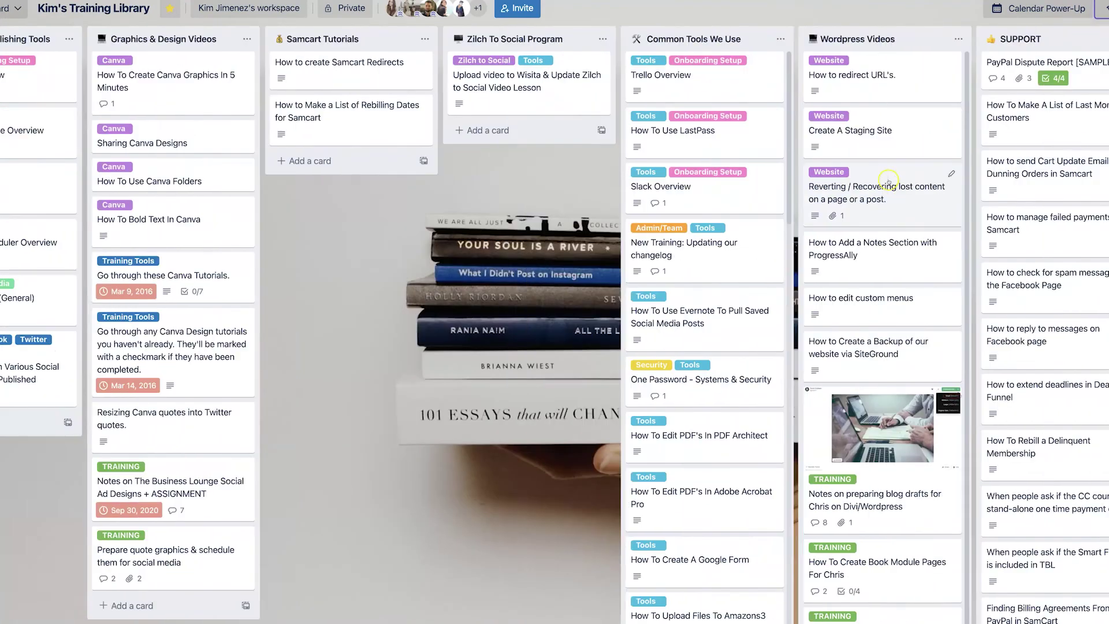
scroll(890, 180, "left", 5)
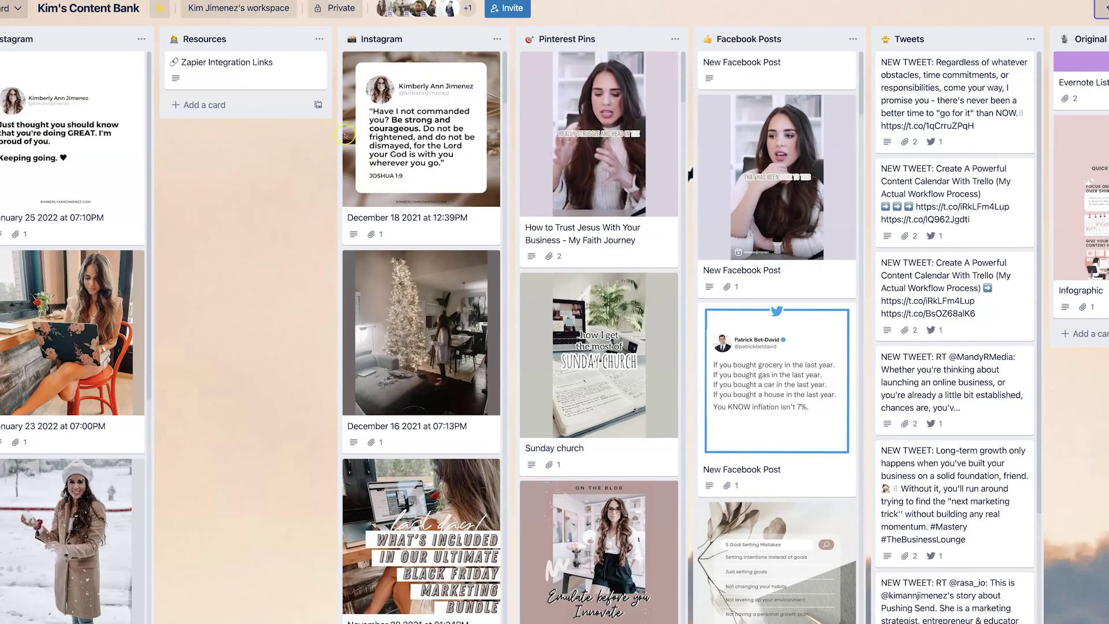
scroll(420, 147, "down", 5)
scroll(420, 148, "down", 5)
scroll(599, 259, "down", 5)
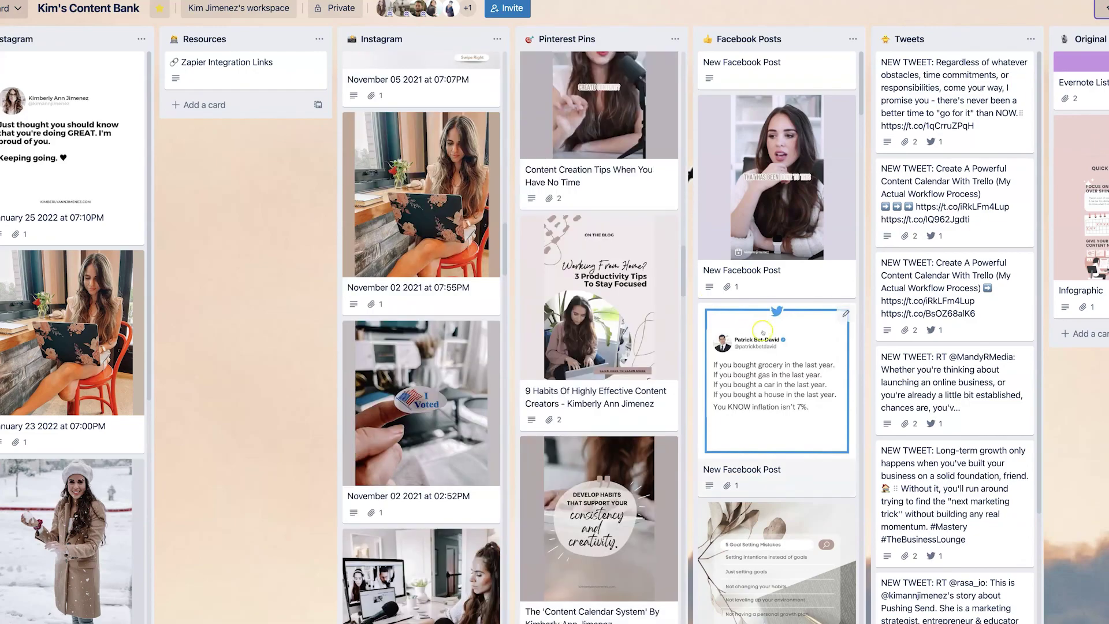
scroll(763, 332, "down", 5)
scroll(764, 332, "down", 5)
scroll(953, 289, "down", 3)
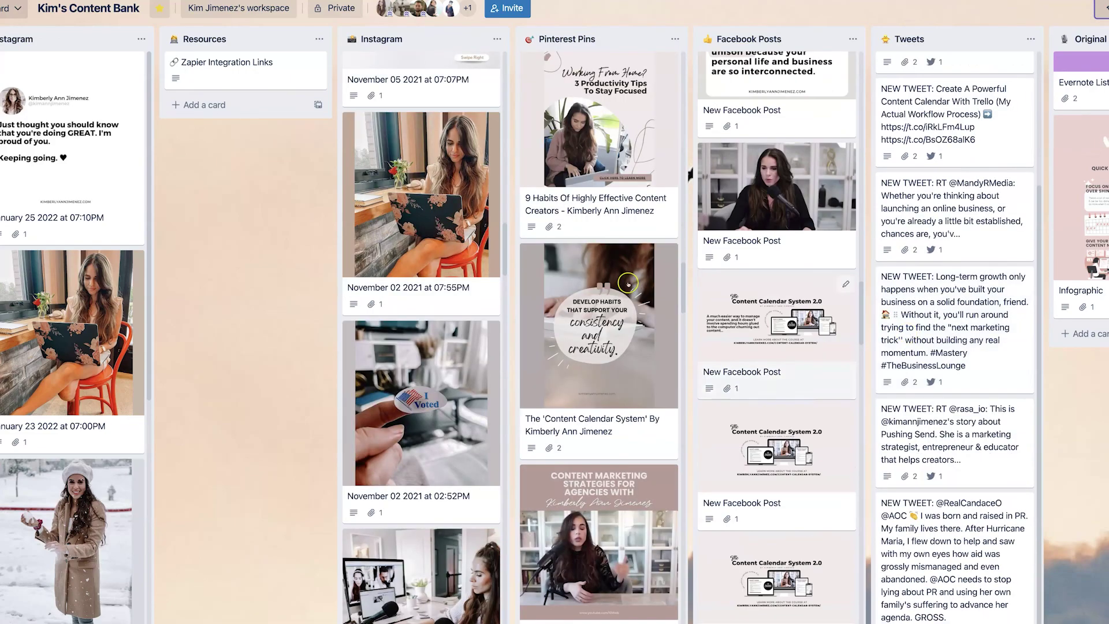